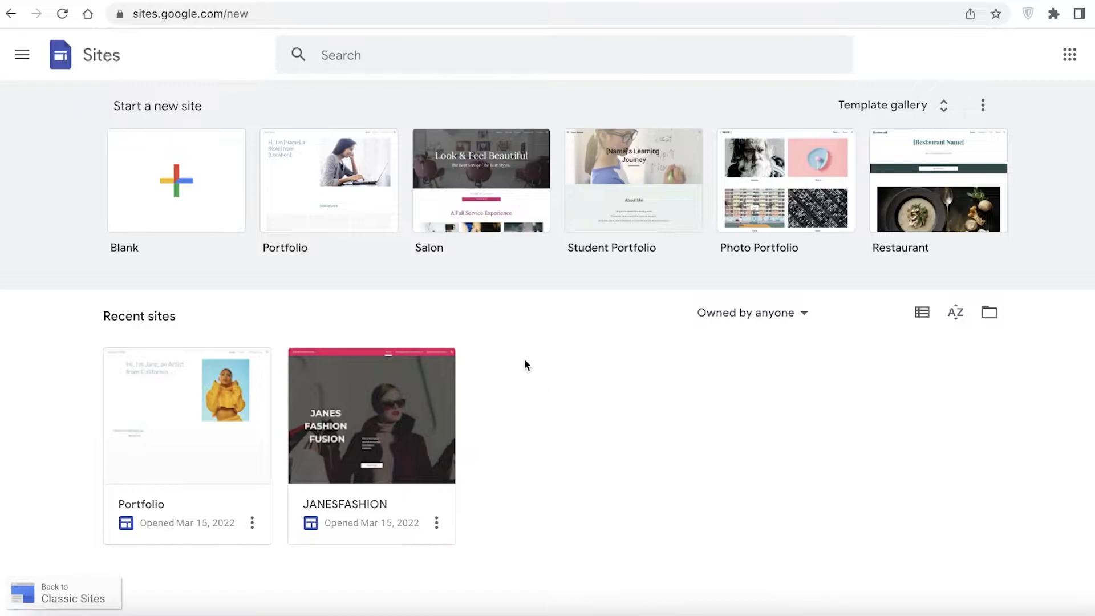
Compare the Google Sites start page with the Wix site dashboard, ending on Wix.
{"action": "left_click", "coordinate": [542, 0]}
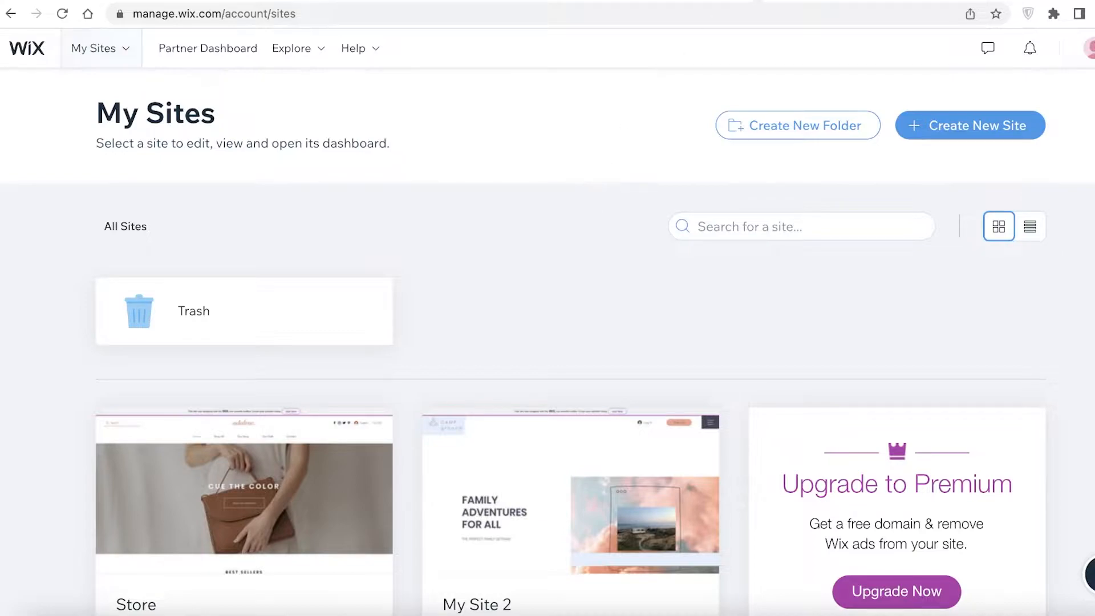
{"action": "left_click", "coordinate": [760, 0]}
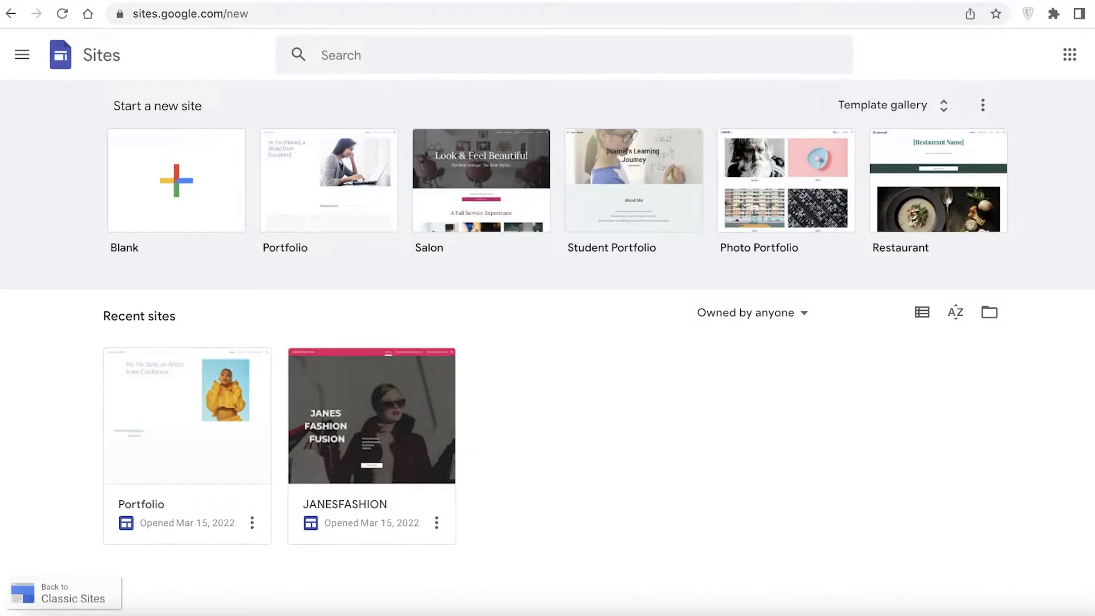
{"action": "left_click", "coordinate": [585, 0]}
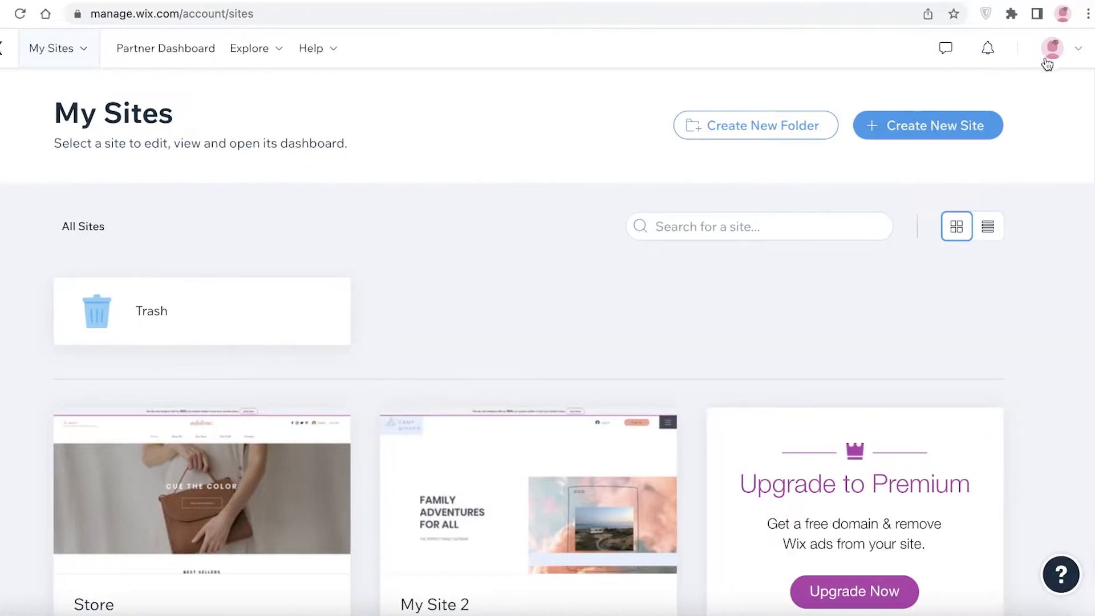
Start creating a new site and choose Wix as the platform rather than Editor X.
{"action": "left_click", "coordinate": [1089, 58]}
{"action": "left_click", "coordinate": [1048, 62]}
{"action": "left_click", "coordinate": [926, 133]}
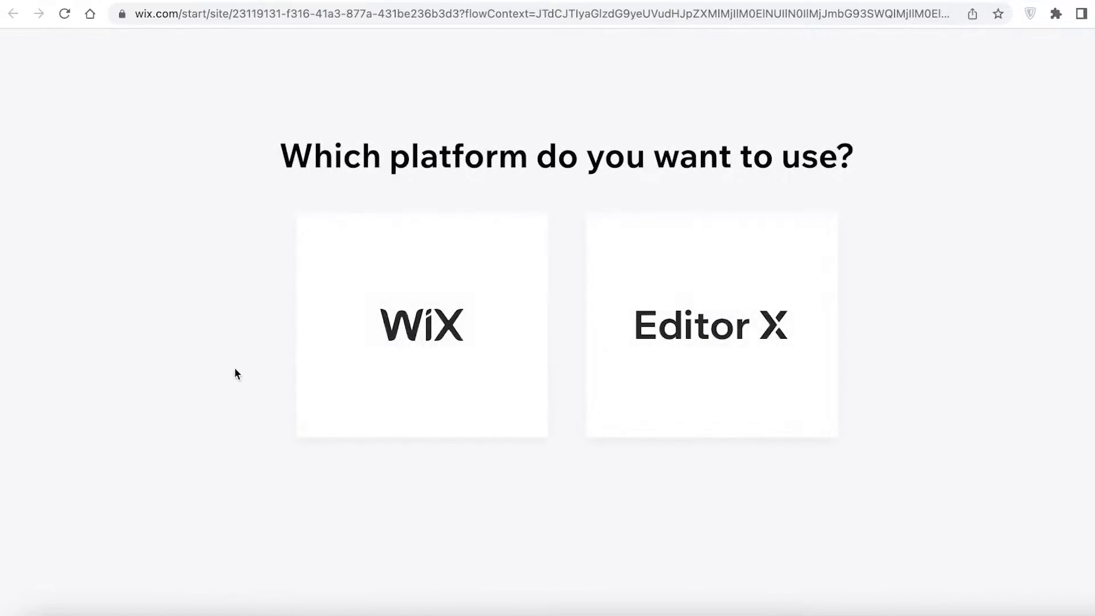
{"action": "left_click", "coordinate": [349, 348]}
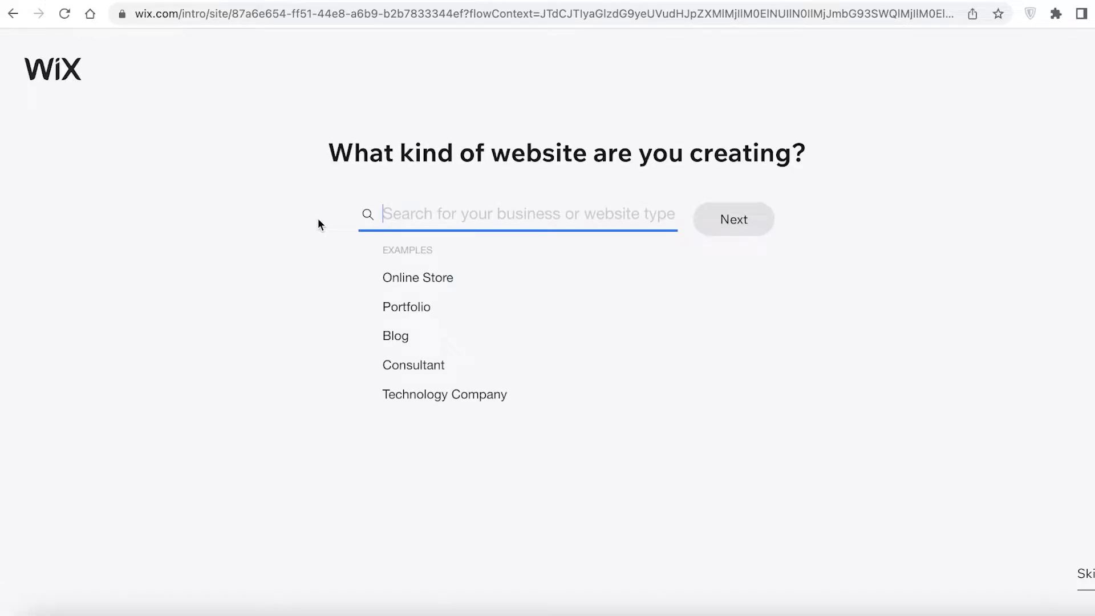
Skip the website type and feature questions and choose to build the site in the Editor from a template.
{"action": "left_click", "coordinate": [1081, 576]}
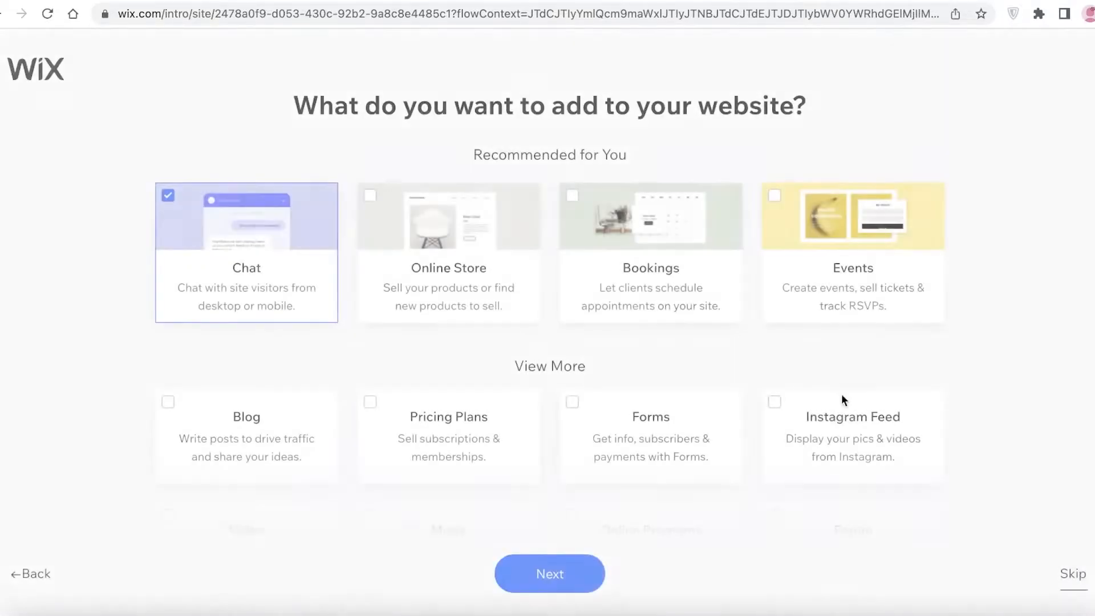
{"action": "left_click", "coordinate": [1072, 579]}
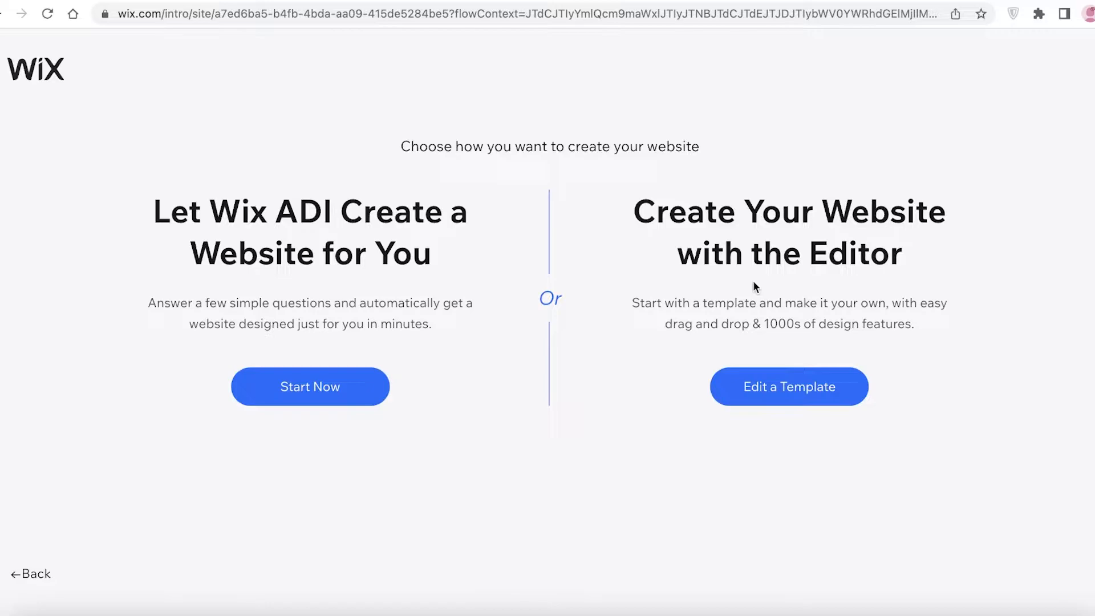
{"action": "left_click", "coordinate": [756, 390]}
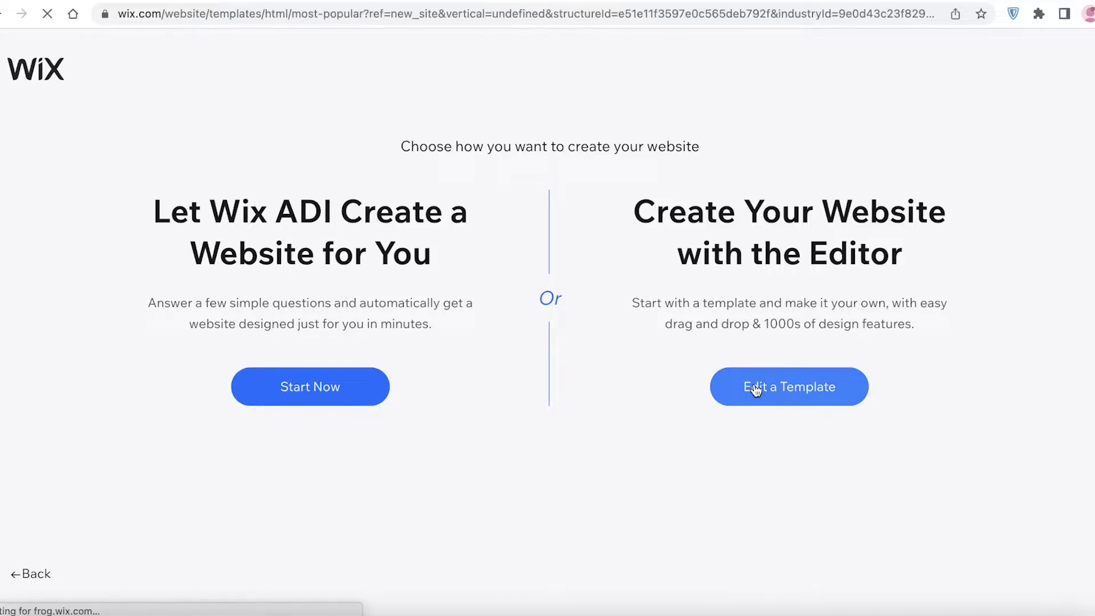
Look through the most popular website templates.
{"action": "scroll", "coordinate": [756, 390], "scroll_direction": "down", "scroll_amount": 5}
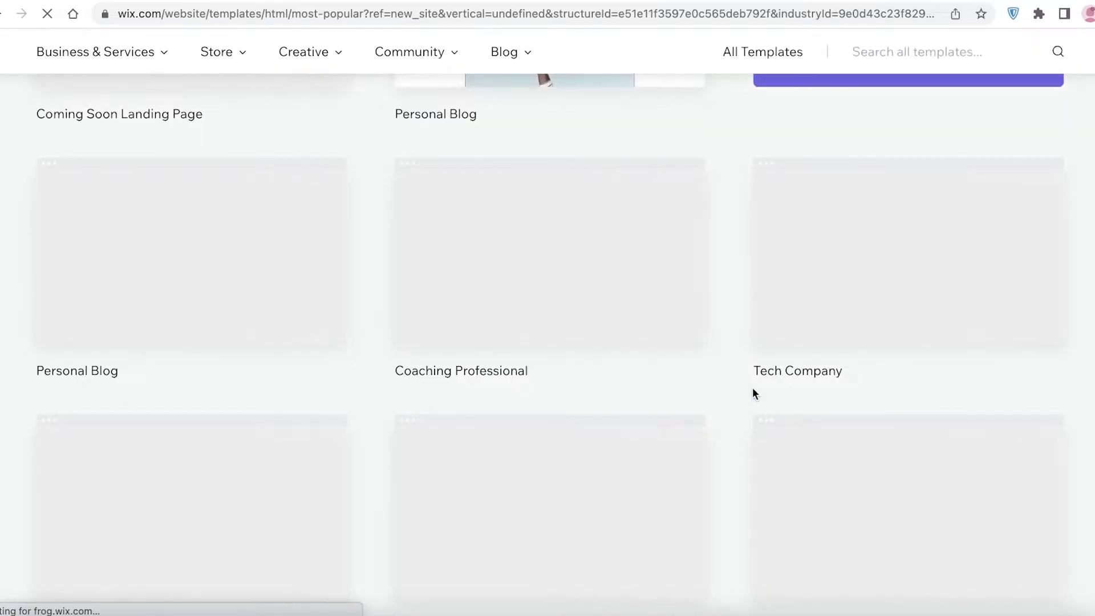
{"action": "scroll", "coordinate": [607, 228], "scroll_direction": "up", "scroll_amount": 2}
{"action": "scroll", "coordinate": [740, 237], "scroll_direction": "down", "scroll_amount": 6}
{"action": "scroll", "coordinate": [740, 237], "scroll_direction": "up", "scroll_amount": 7}
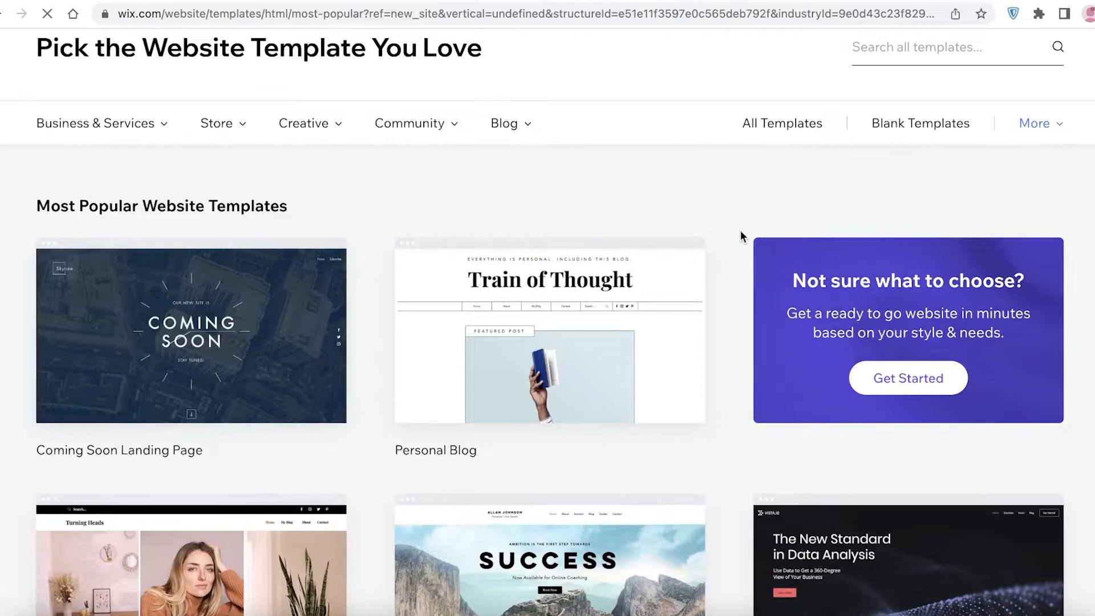
{"action": "scroll", "coordinate": [740, 237], "scroll_direction": "up", "scroll_amount": 2}
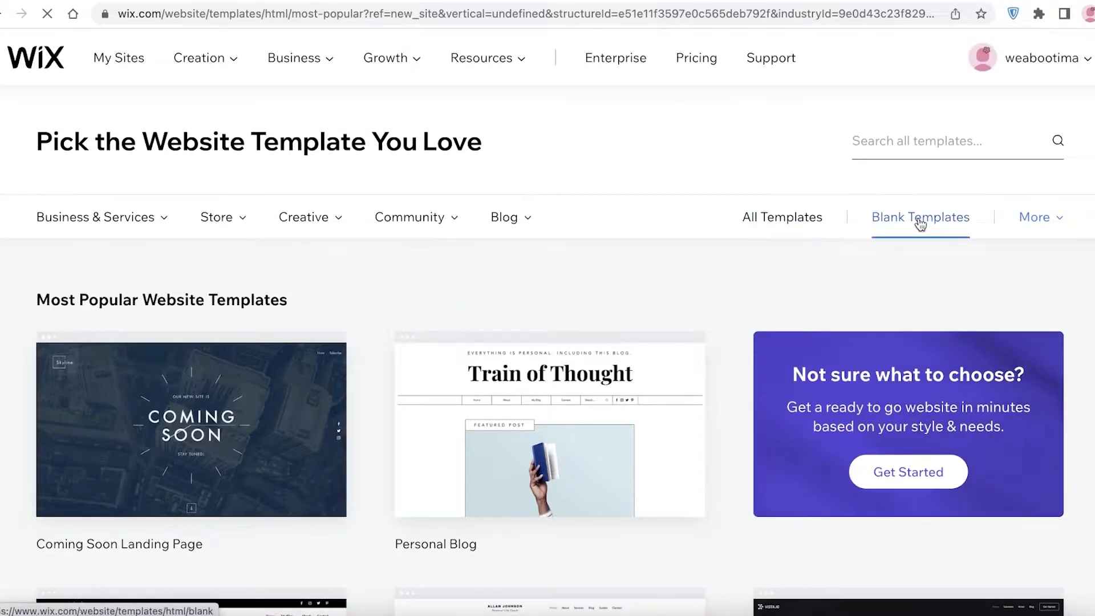
{"action": "scroll", "coordinate": [808, 309], "scroll_direction": "down", "scroll_amount": 8}
{"action": "scroll", "coordinate": [1051, 251], "scroll_direction": "up", "scroll_amount": 7}
{"action": "scroll", "coordinate": [1049, 250], "scroll_direction": "up", "scroll_amount": 1}
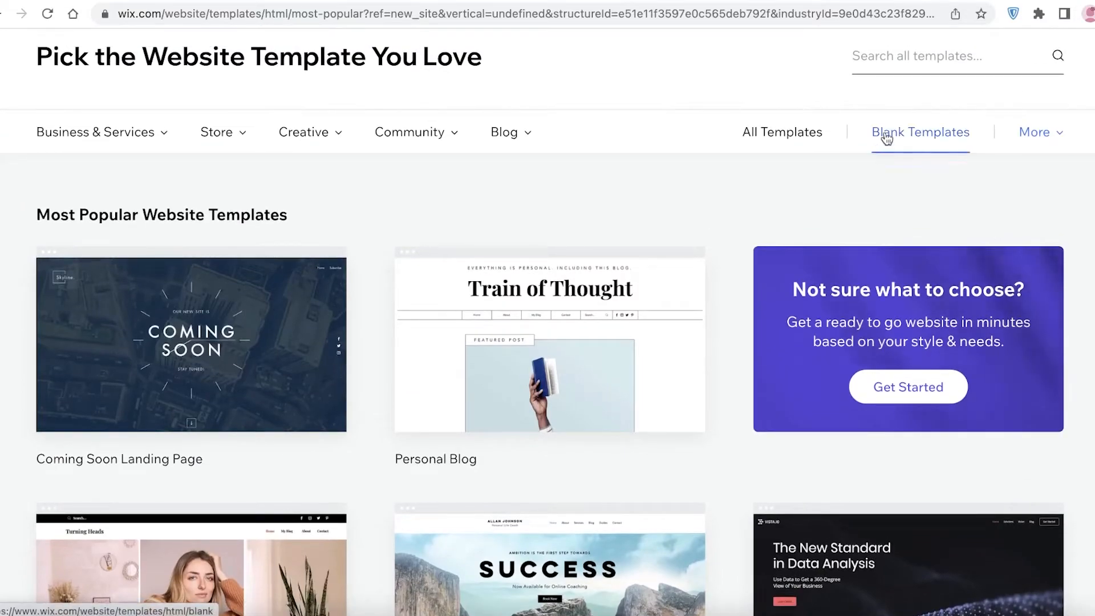
Show the blank website templates and start editing the Start from Scratch template.
{"action": "left_click", "coordinate": [916, 132]}
{"action": "scroll", "coordinate": [919, 137], "scroll_direction": "down", "scroll_amount": 1}
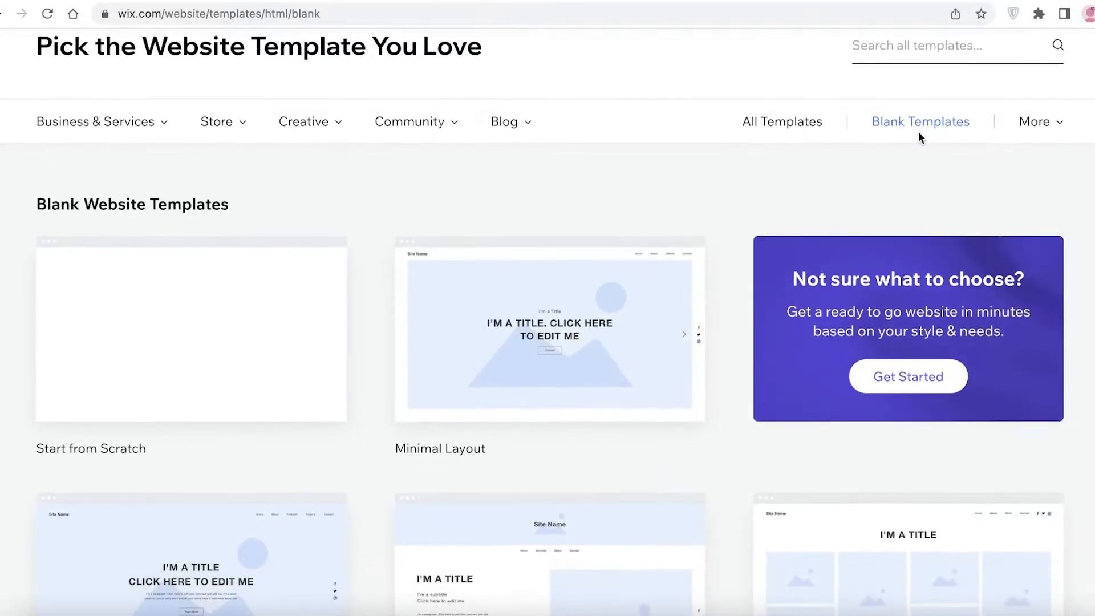
{"action": "scroll", "coordinate": [359, 281], "scroll_direction": "down", "scroll_amount": 6}
{"action": "scroll", "coordinate": [941, 336], "scroll_direction": "down", "scroll_amount": 4}
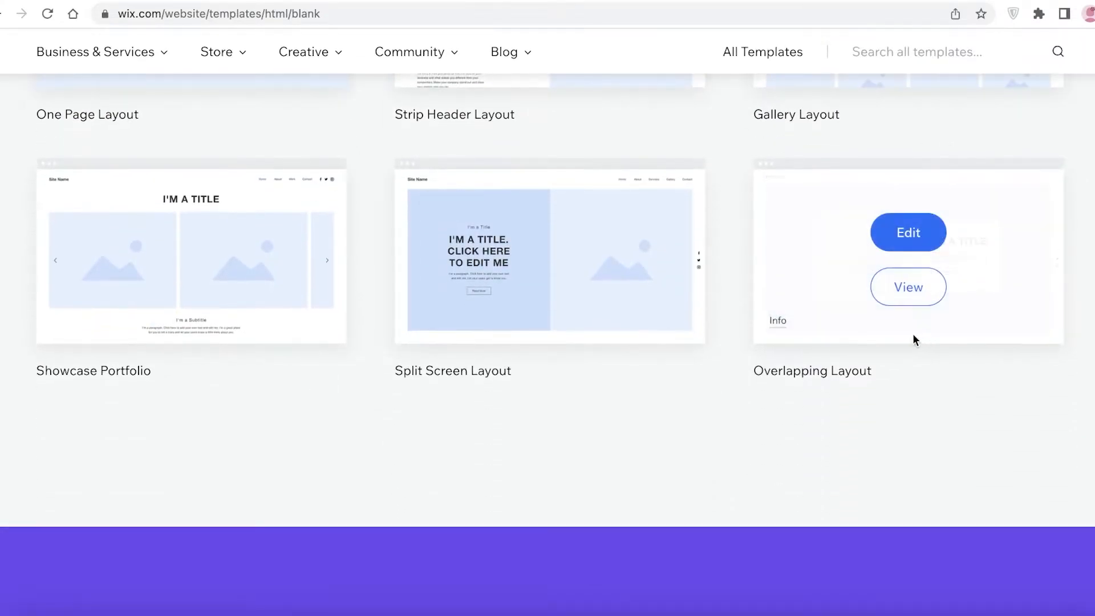
{"action": "scroll", "coordinate": [540, 337], "scroll_direction": "up", "scroll_amount": 1}
{"action": "scroll", "coordinate": [541, 337], "scroll_direction": "up", "scroll_amount": 5}
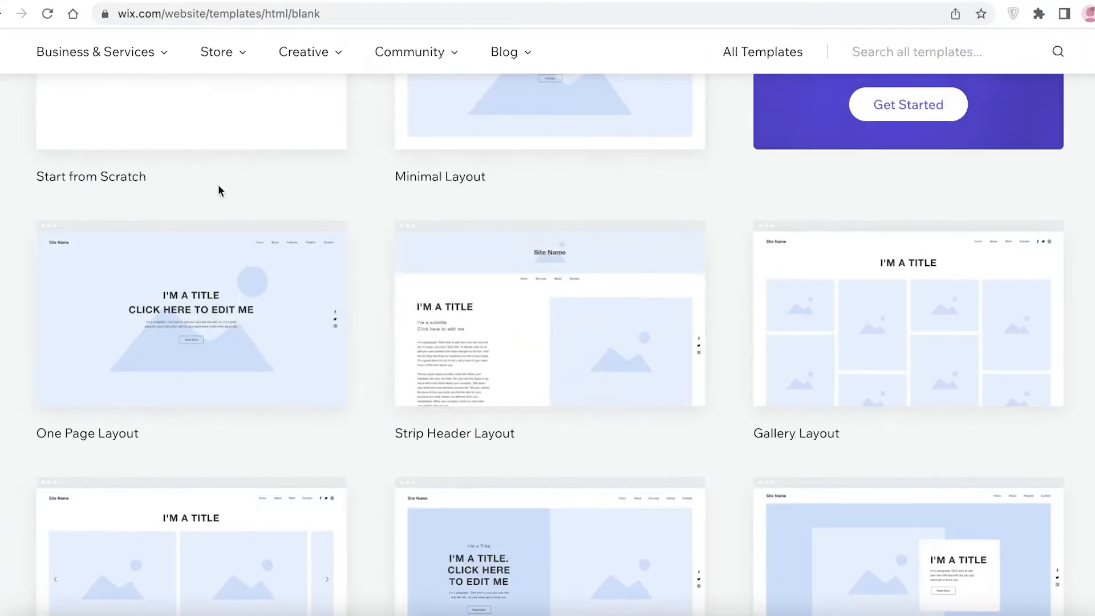
{"action": "scroll", "coordinate": [237, 151], "scroll_direction": "up", "scroll_amount": 1}
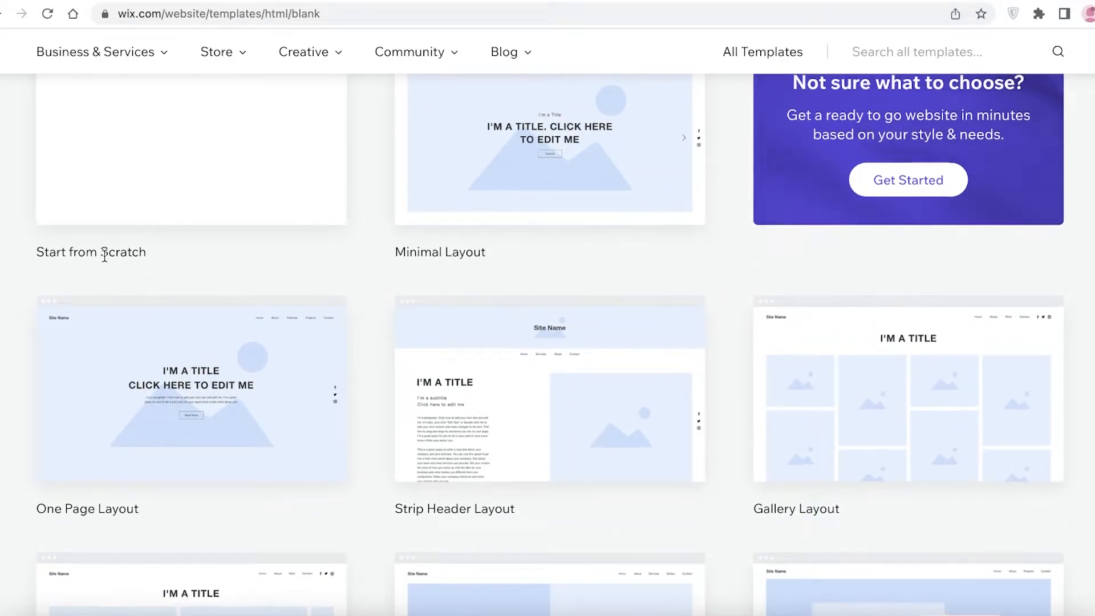
{"action": "scroll", "coordinate": [104, 255], "scroll_direction": "up", "scroll_amount": 1}
{"action": "scroll", "coordinate": [448, 289], "scroll_direction": "down", "scroll_amount": 3}
{"action": "scroll", "coordinate": [285, 228], "scroll_direction": "up", "scroll_amount": 4}
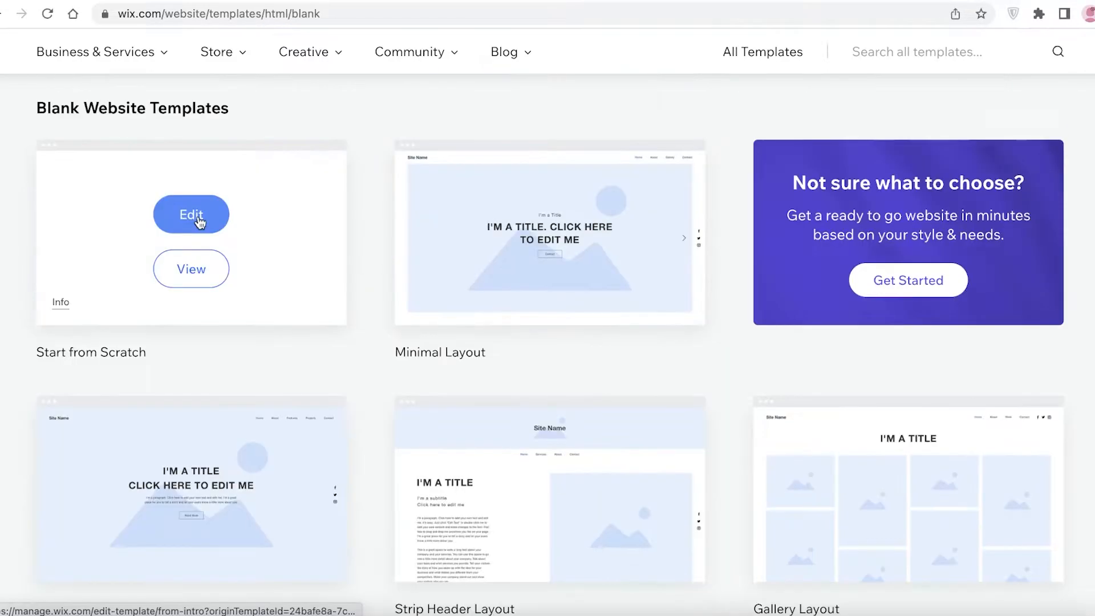
{"action": "left_click", "coordinate": [194, 218]}
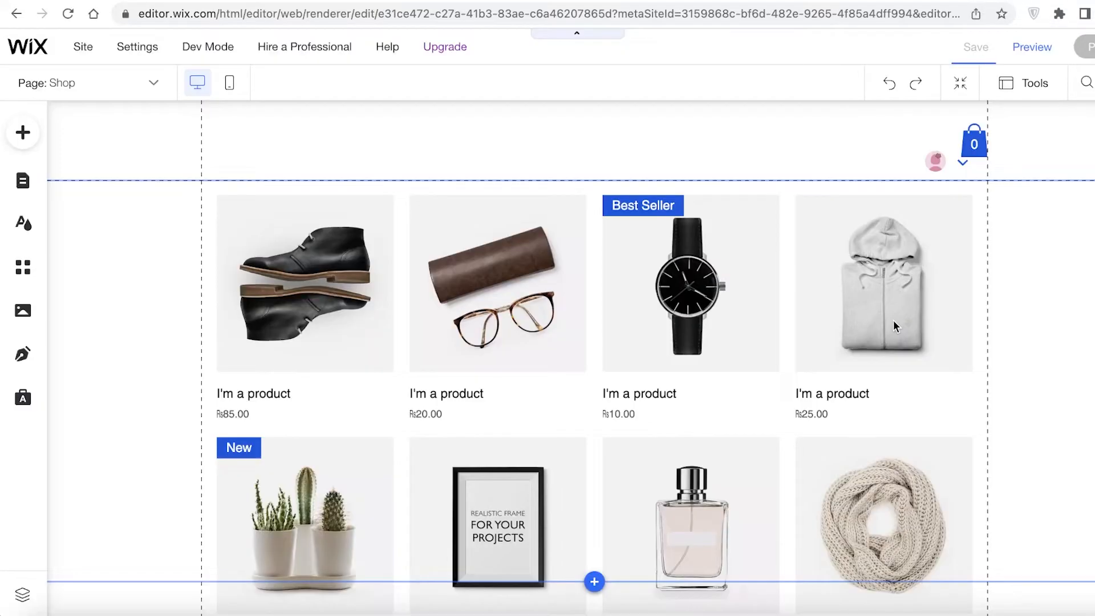
Try to delete the product gallery from the Shop page and look over the page's products.
{"action": "left_click", "coordinate": [978, 216]}
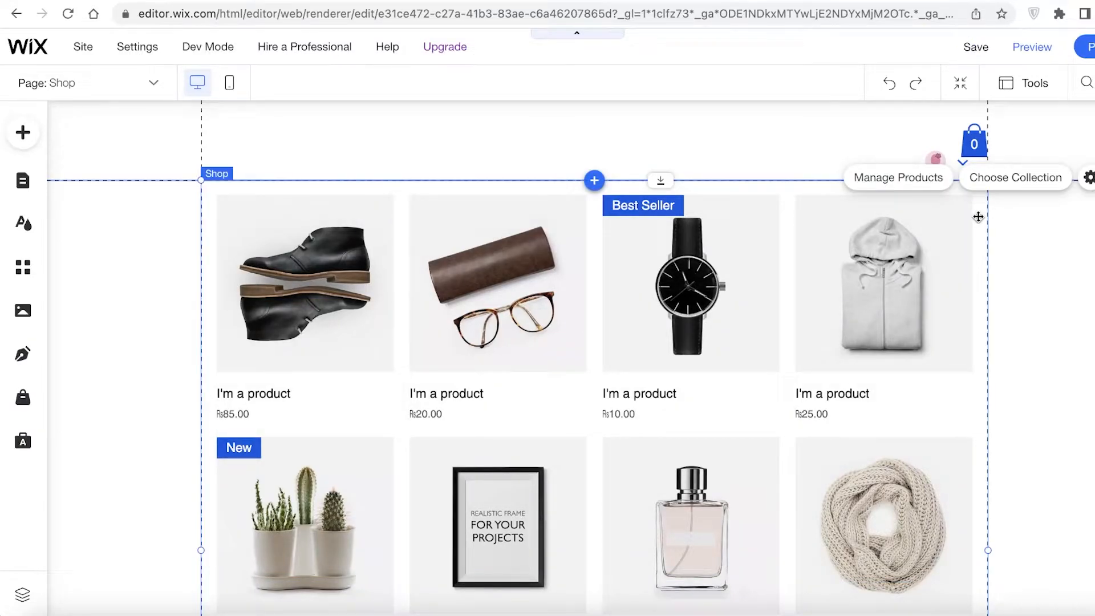
{"action": "key", "text": "XF86AudioMute"}
{"action": "key", "text": "Delete"}
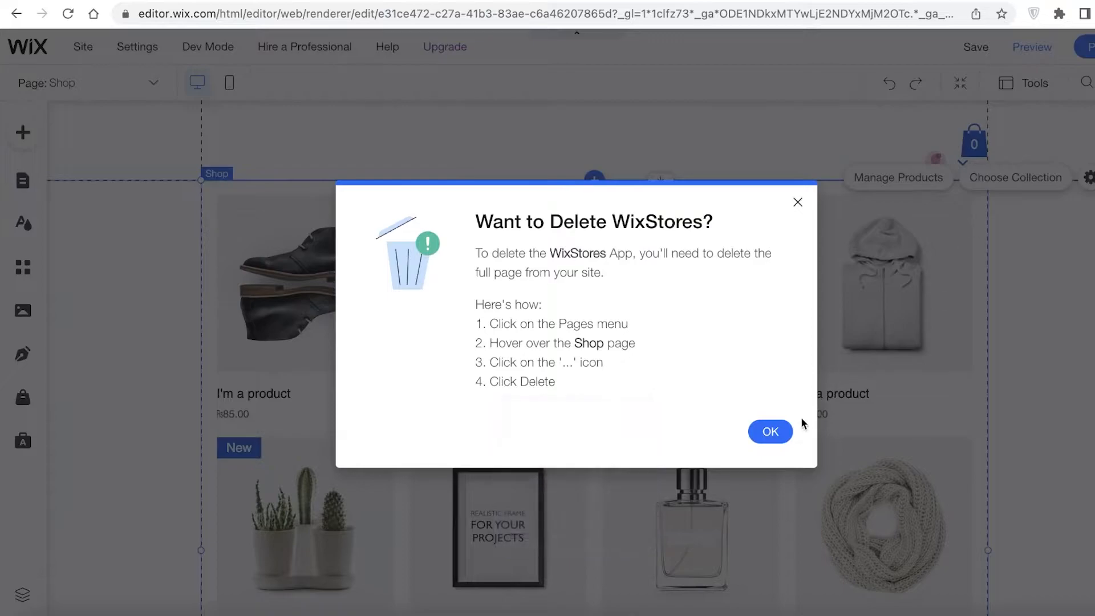
{"action": "left_click", "coordinate": [773, 434]}
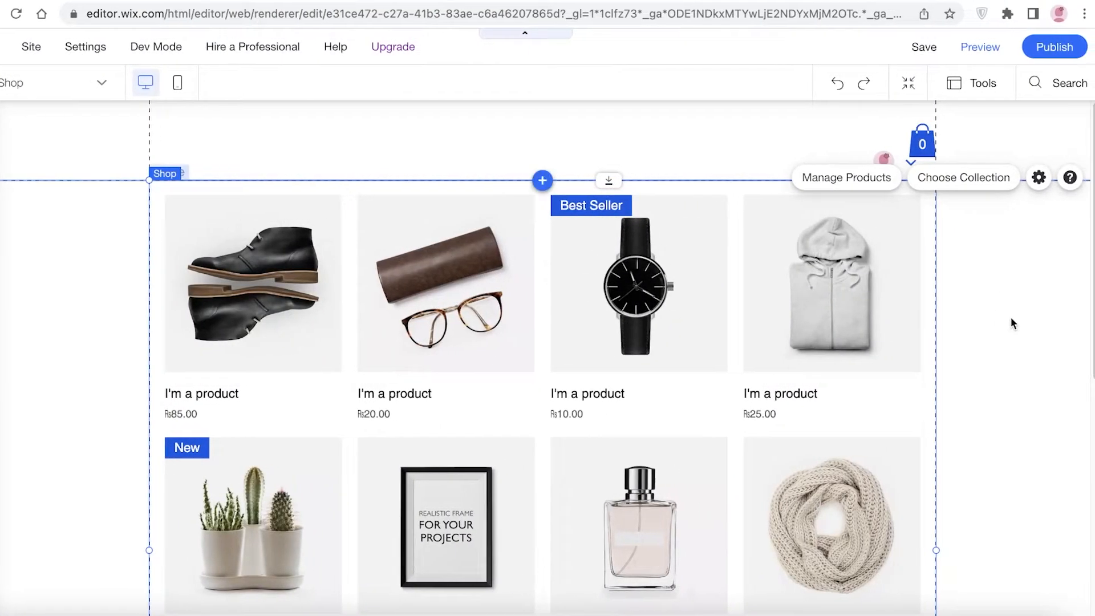
{"action": "left_click", "coordinate": [1079, 329]}
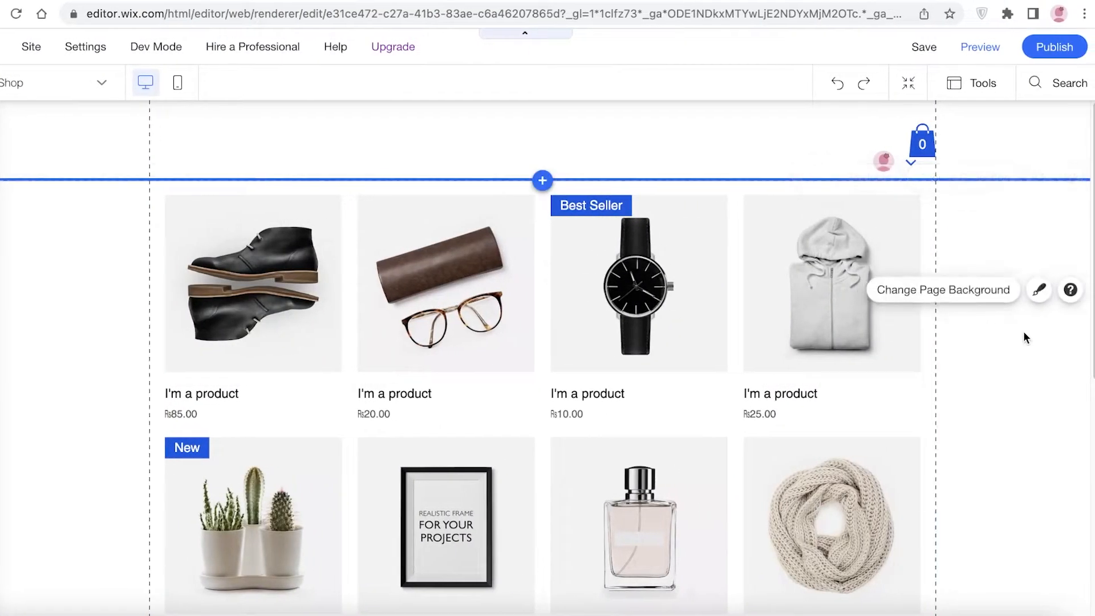
{"action": "scroll", "coordinate": [948, 215], "scroll_direction": "down", "scroll_amount": 7}
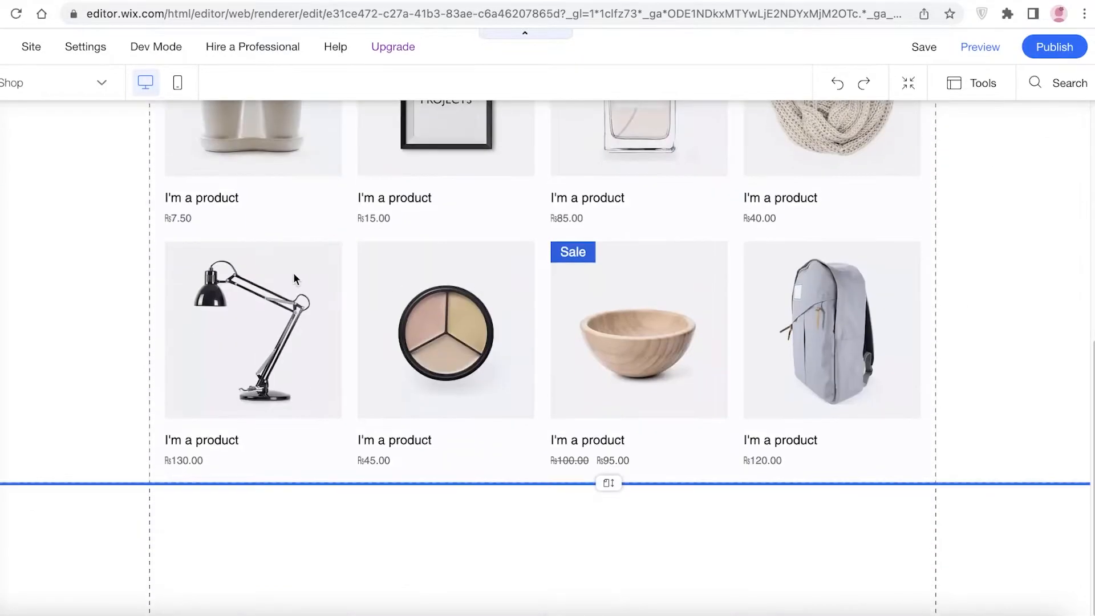
{"action": "scroll", "coordinate": [982, 233], "scroll_direction": "up", "scroll_amount": 7}
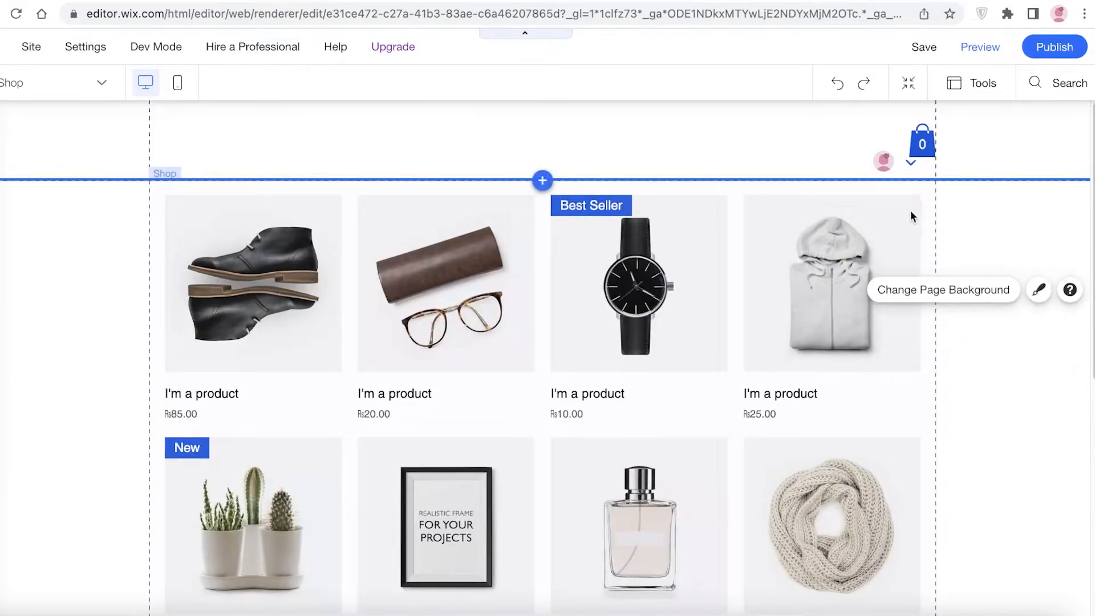
Try once more to delete the product gallery and check its collection settings.
{"action": "left_click", "coordinate": [922, 190]}
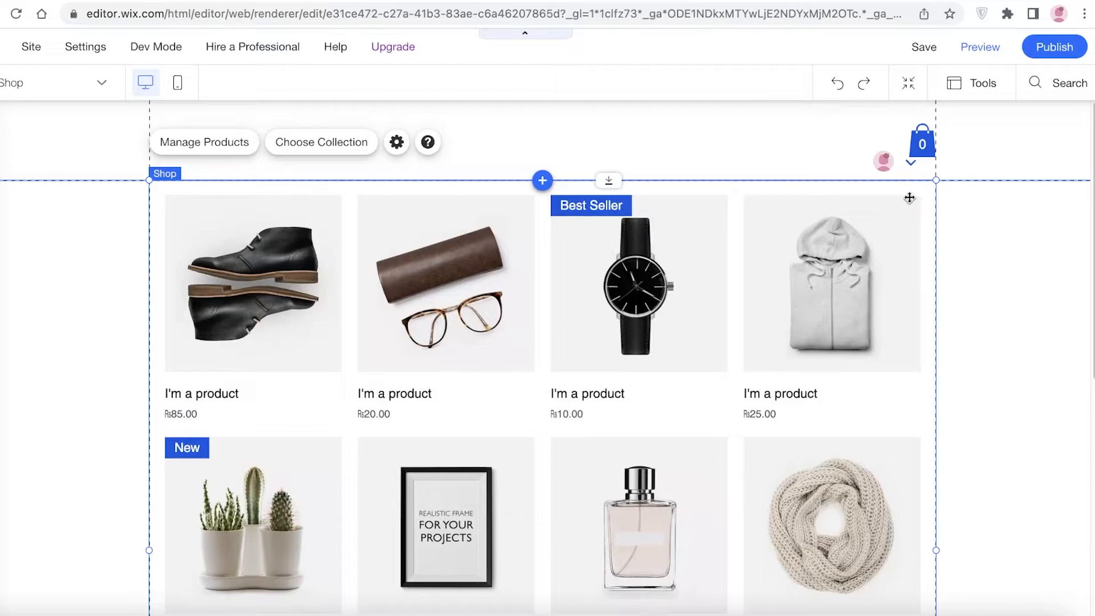
{"action": "key", "text": "Delete"}
{"action": "left_click", "coordinate": [710, 435]}
{"action": "left_click", "coordinate": [396, 141]}
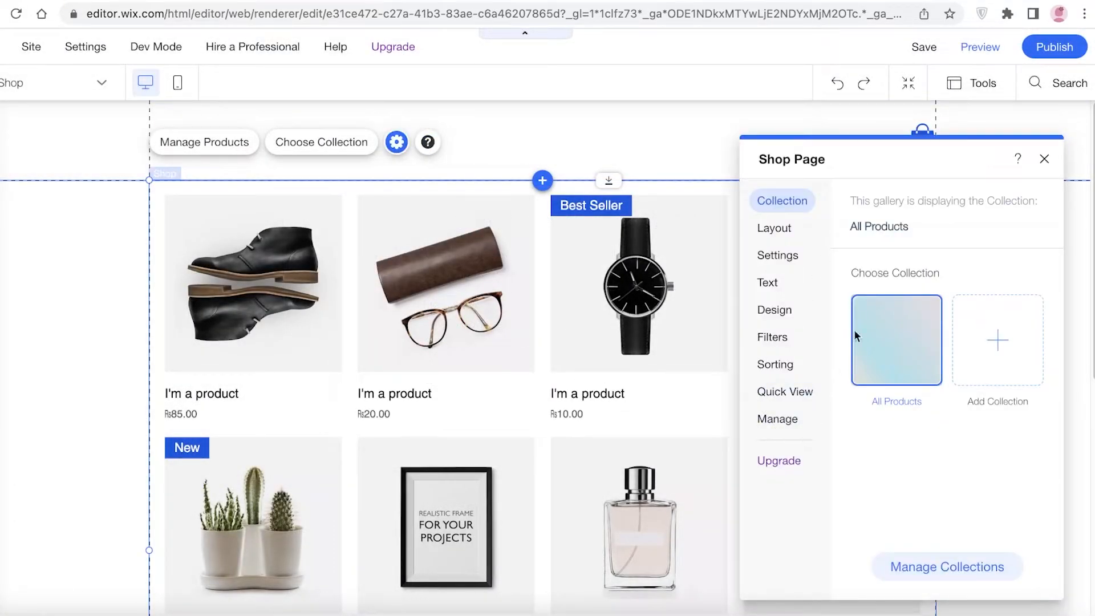
{"action": "left_click", "coordinate": [1044, 159]}
Try resizing the product gallery and moving it within the Shop page.
{"action": "left_click_drag", "start_coordinate": [873, 217], "coordinate": [656, 246]}
{"action": "left_click_drag", "start_coordinate": [720, 210], "coordinate": [210, 430]}
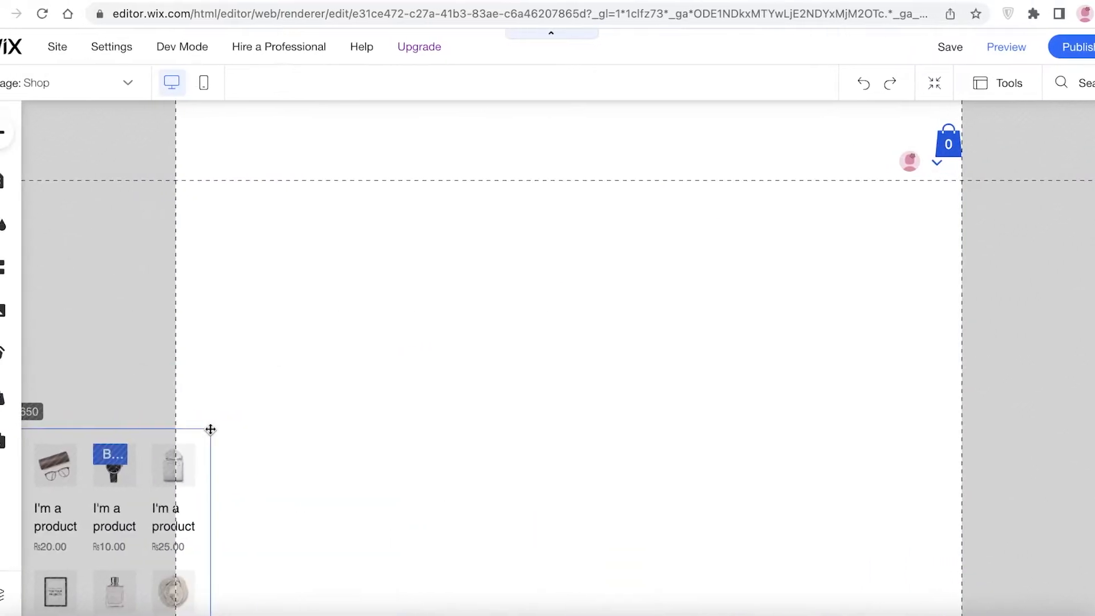
{"action": "left_click_drag", "start_coordinate": [184, 479], "coordinate": [606, 311]}
Delete the Shop page from the site's store pages.
{"action": "left_click", "coordinate": [0, 180]}
{"action": "left_click", "coordinate": [411, 247]}
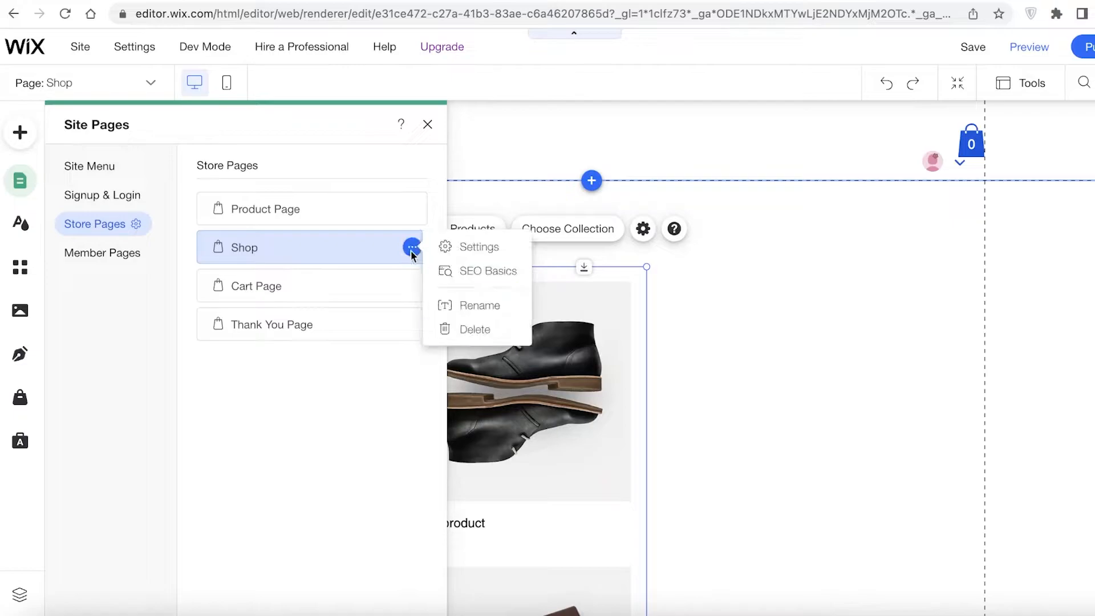
{"action": "left_click", "coordinate": [463, 324]}
{"action": "left_click", "coordinate": [736, 389]}
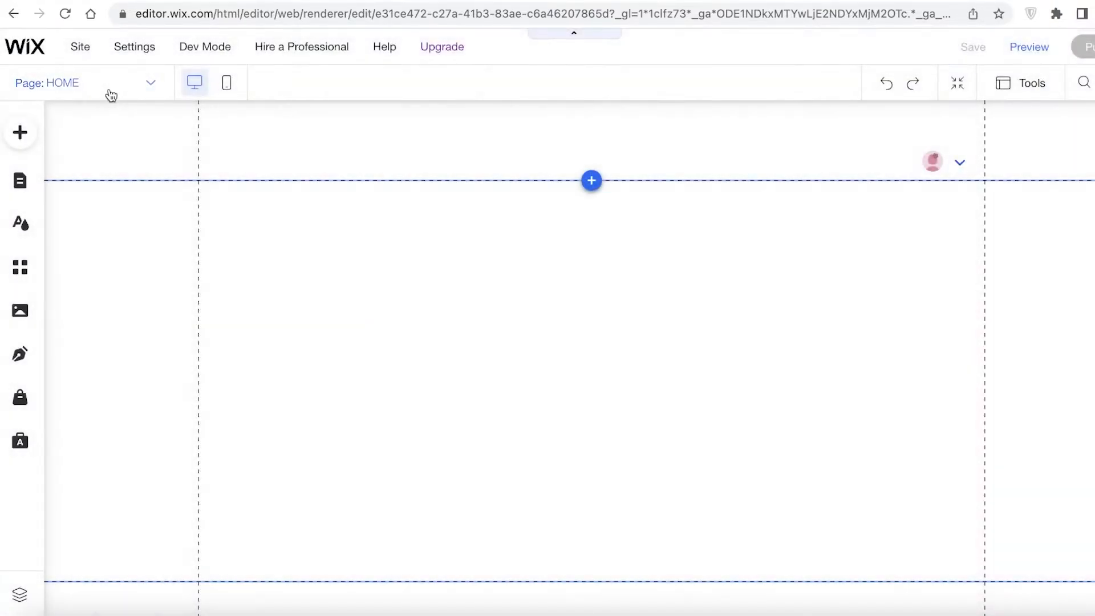
Check which pages remain in the site menu and look over the empty HOME page.
{"action": "left_click", "coordinate": [107, 93]}
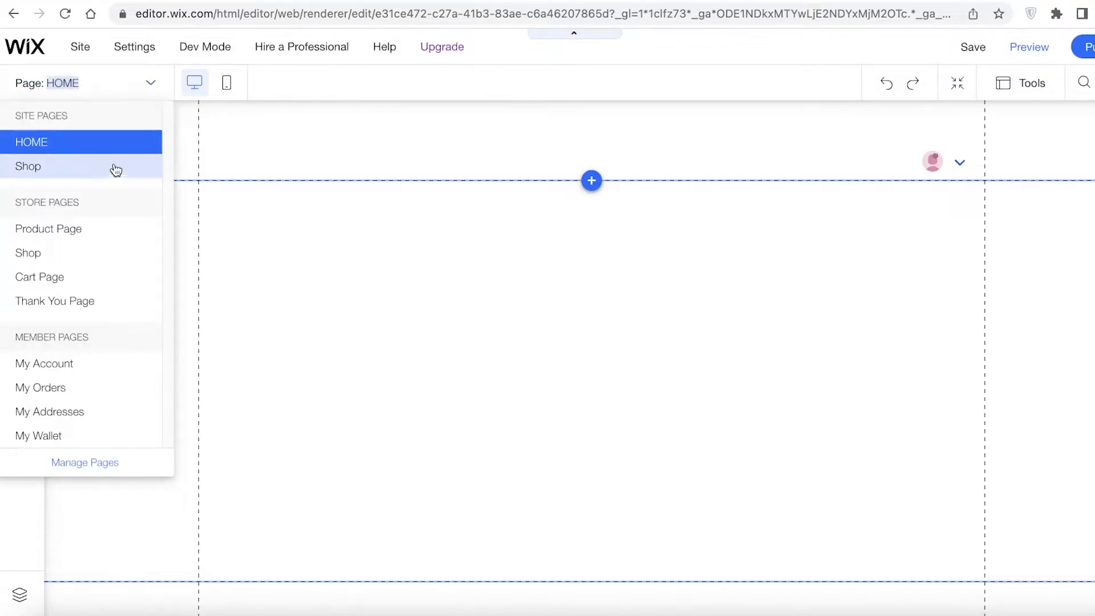
{"action": "left_click", "coordinate": [25, 184]}
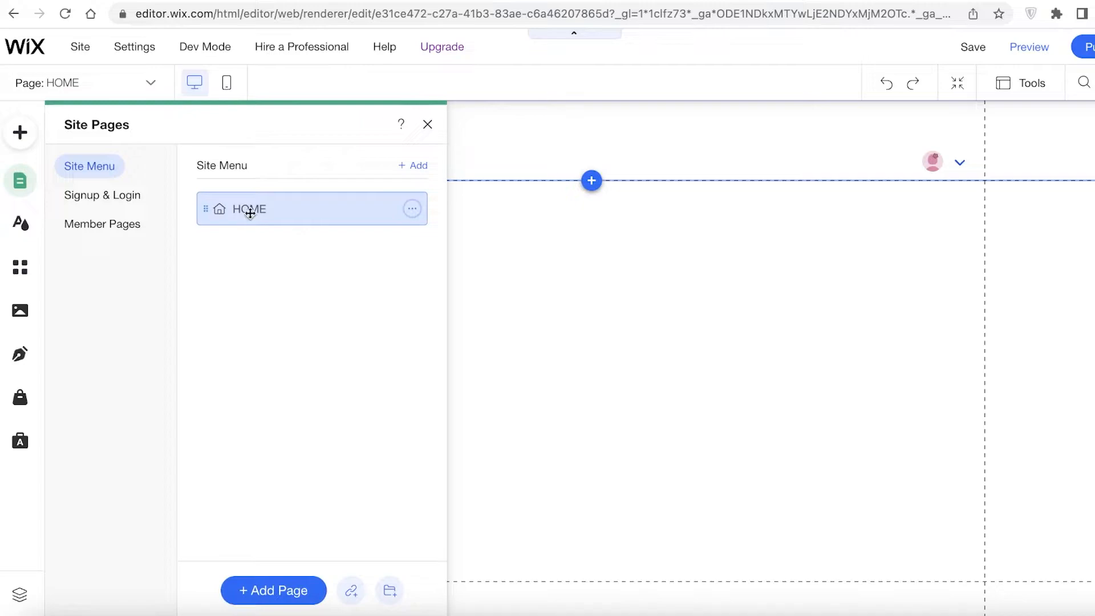
{"action": "left_click", "coordinate": [783, 452]}
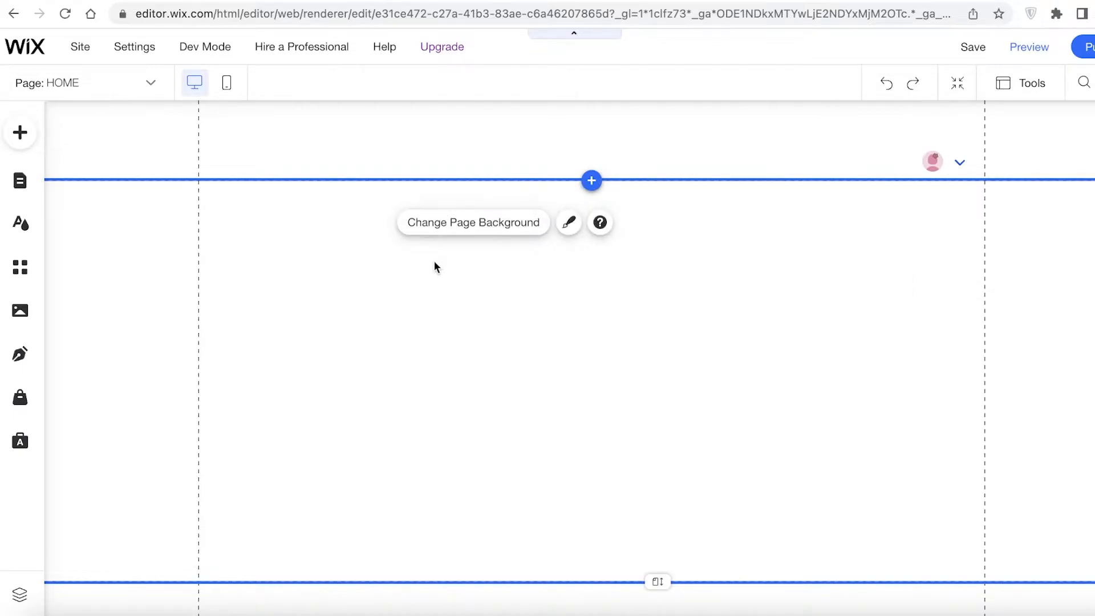
{"action": "scroll", "coordinate": [163, 229], "scroll_direction": "down", "scroll_amount": 2}
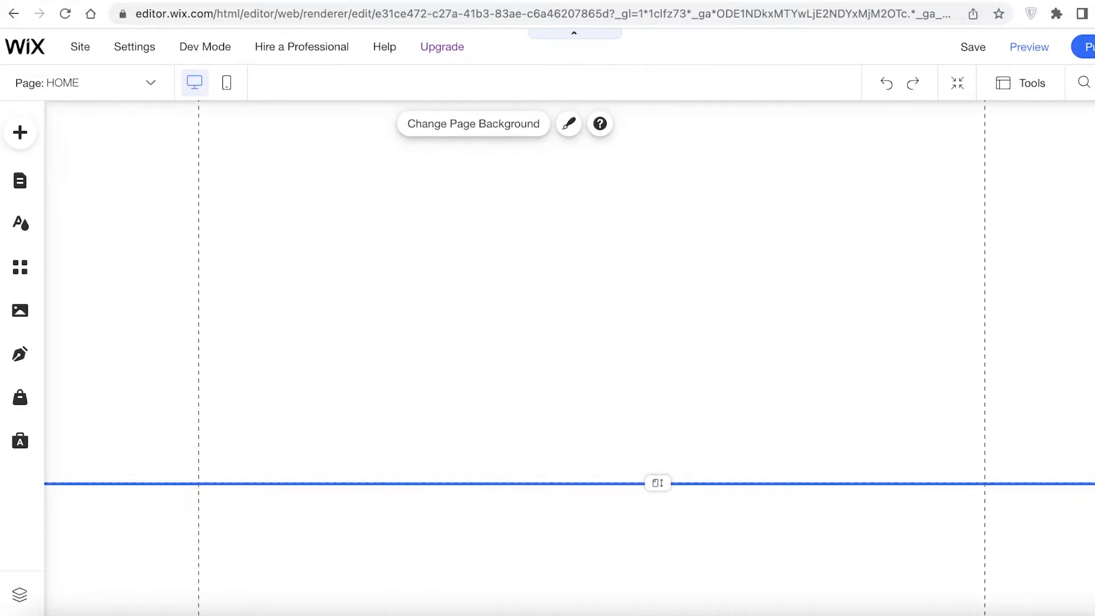
{"action": "scroll", "coordinate": [568, 332], "scroll_direction": "up", "scroll_amount": 1}
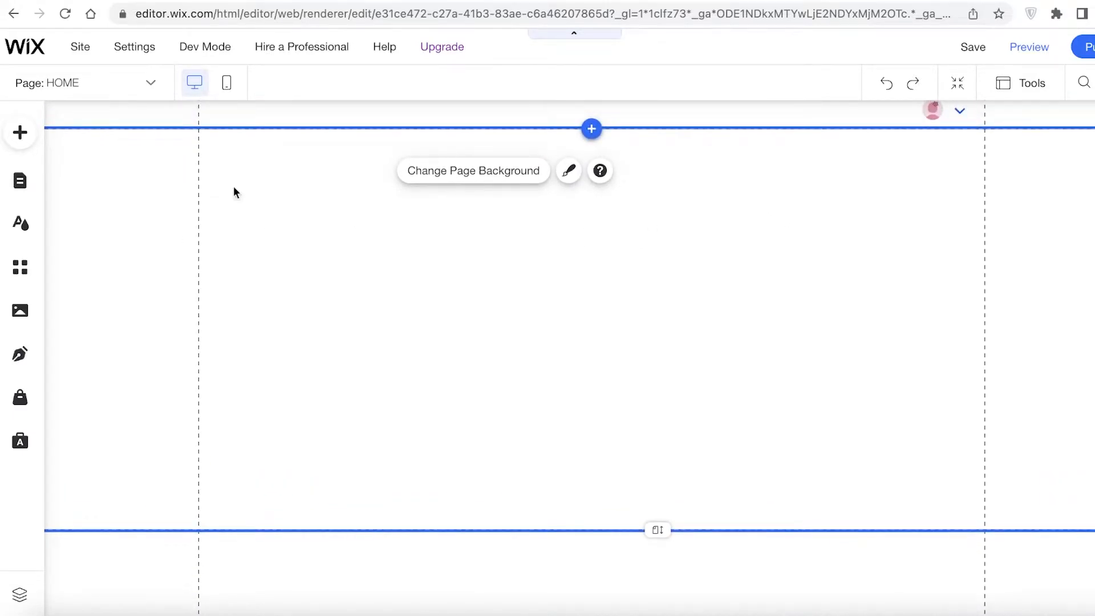
{"action": "scroll", "coordinate": [530, 229], "scroll_direction": "up", "scroll_amount": 1}
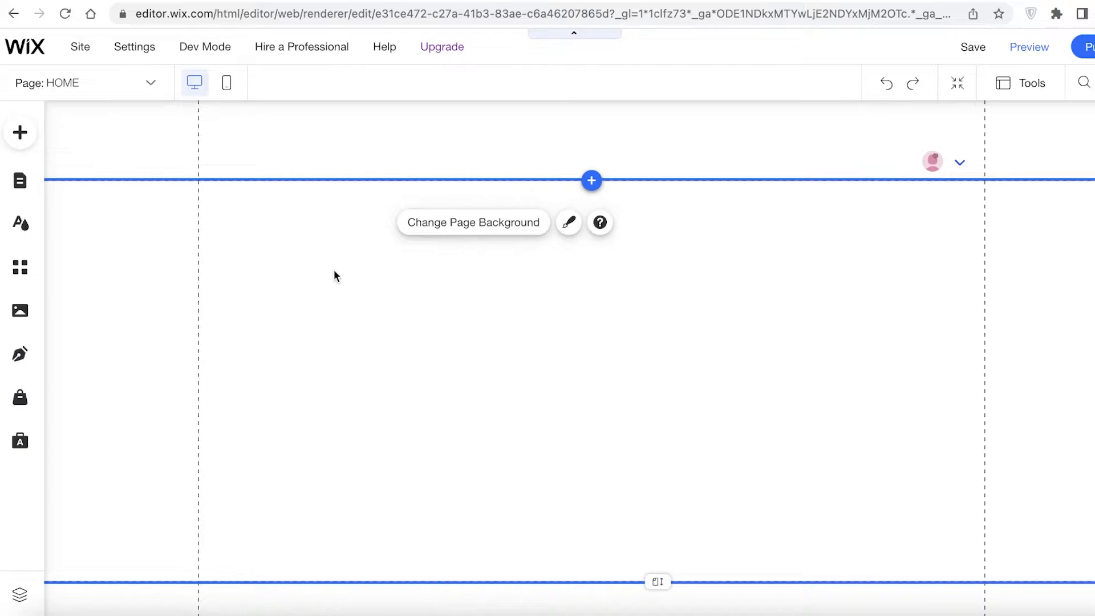
{"action": "scroll", "coordinate": [323, 196], "scroll_direction": "down", "scroll_amount": 1}
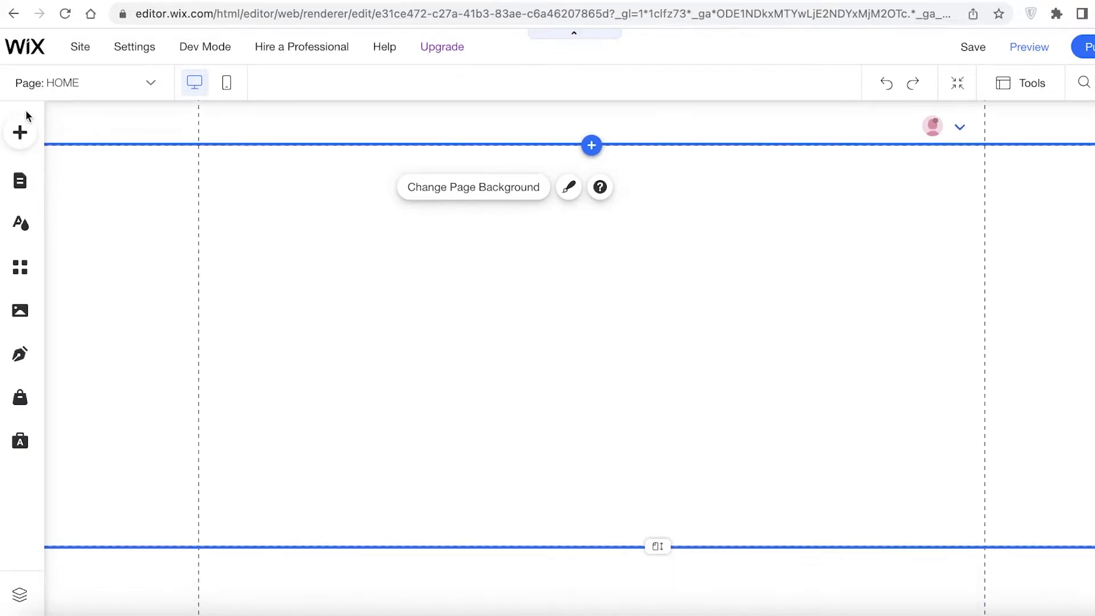
{"action": "scroll", "coordinate": [814, 410], "scroll_direction": "up", "scroll_amount": 1}
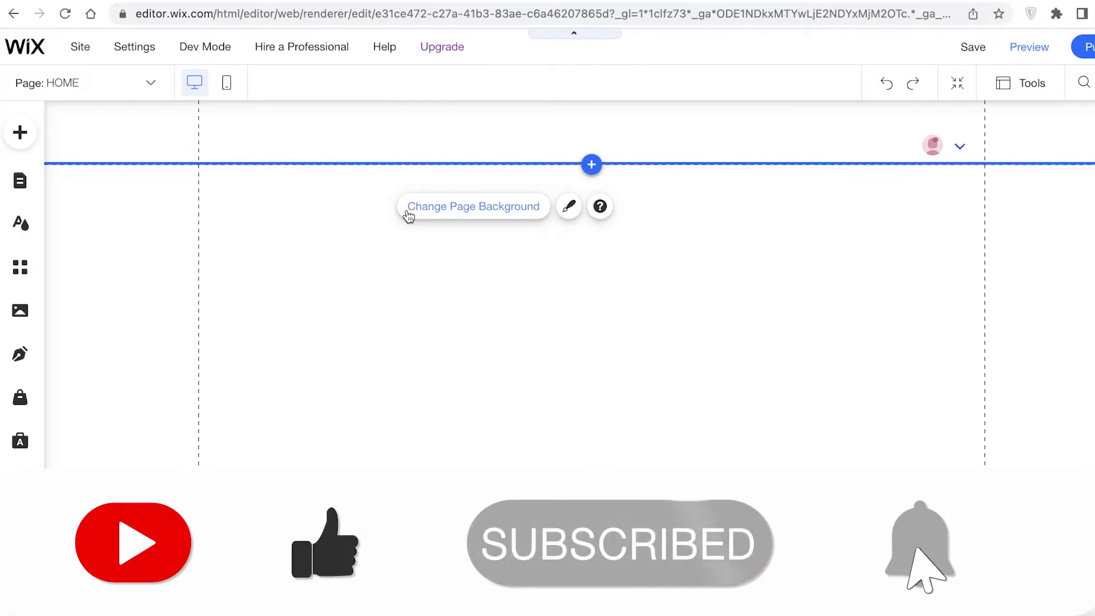
{"action": "scroll", "coordinate": [204, 182], "scroll_direction": "up", "scroll_amount": 1}
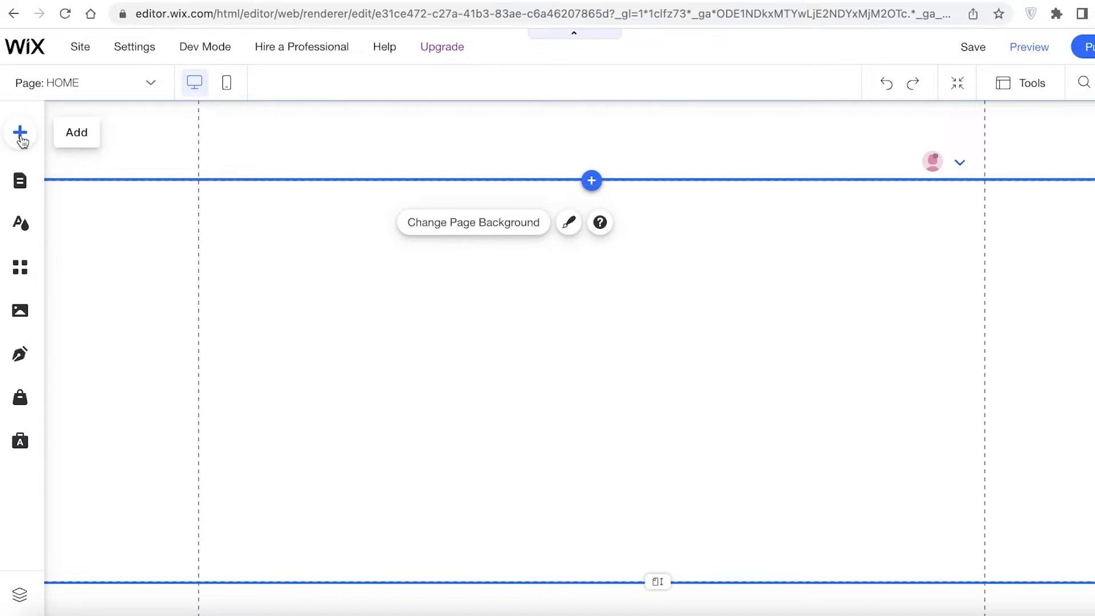
Add a Heading 1 text to the HOME page, change it to LIPPIESTICKX and widen its box to fit one line.
{"action": "left_click", "coordinate": [21, 134]}
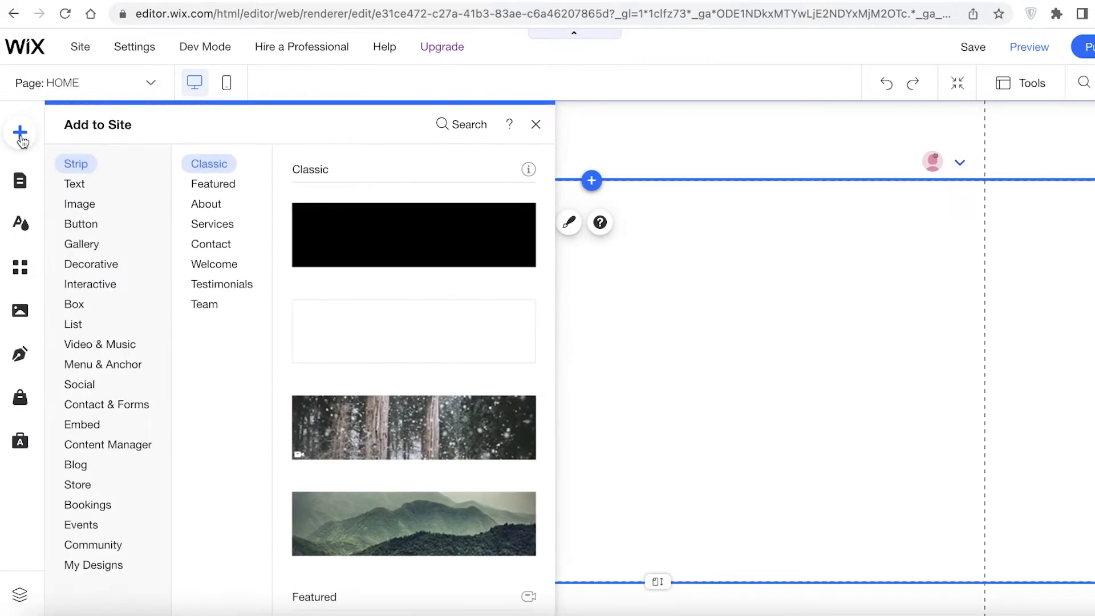
{"action": "left_click", "coordinate": [92, 183]}
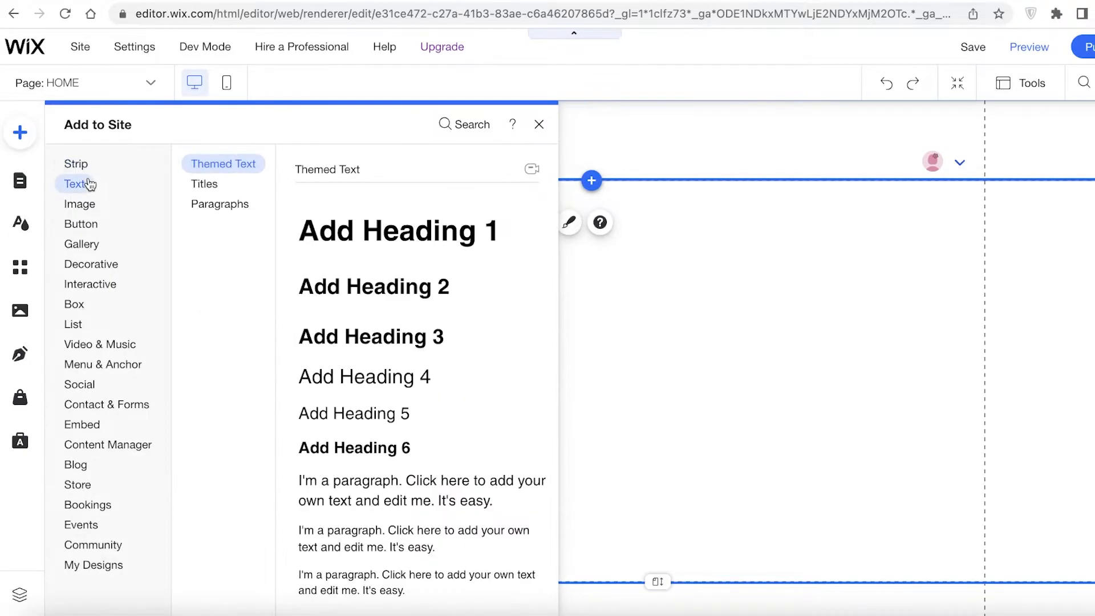
{"action": "left_click", "coordinate": [376, 227]}
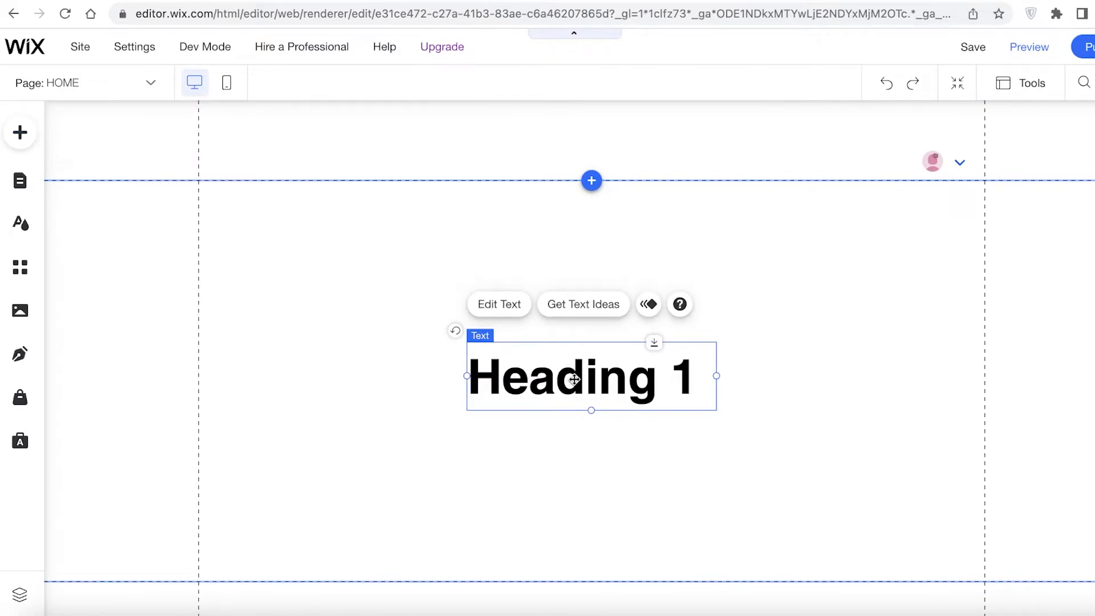
{"action": "double_click", "coordinate": [574, 379]}
{"action": "type", "text": "LIPSKI"}
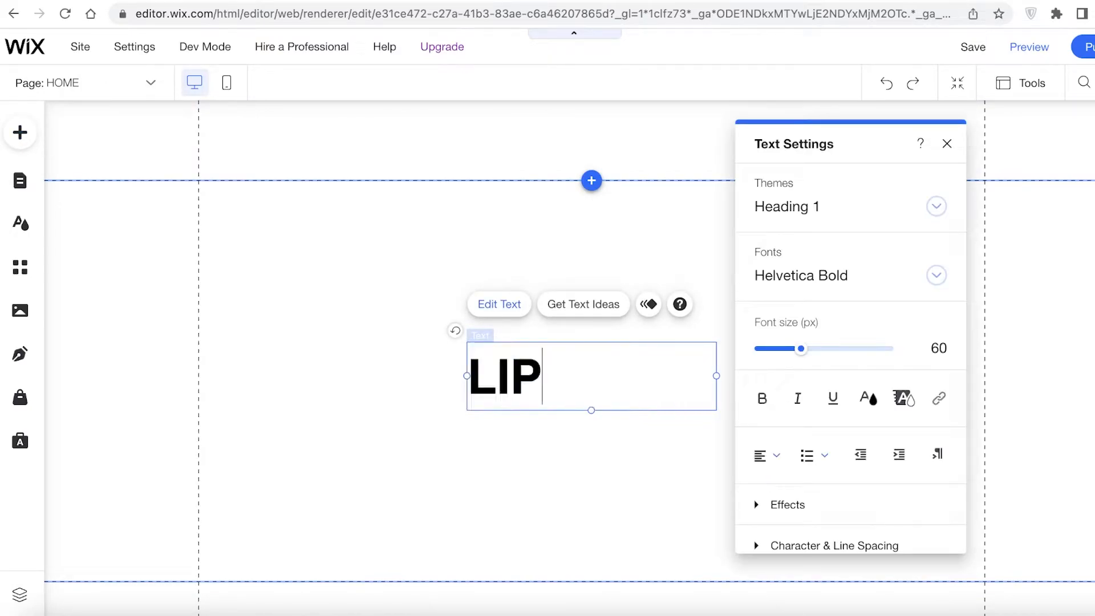
{"action": "key", "text": "BackSpace"}
{"action": "key", "text": "BackSpace"}
{"action": "key", "text": "BackSpace"}
{"action": "type", "text": "PIESTICKX"}
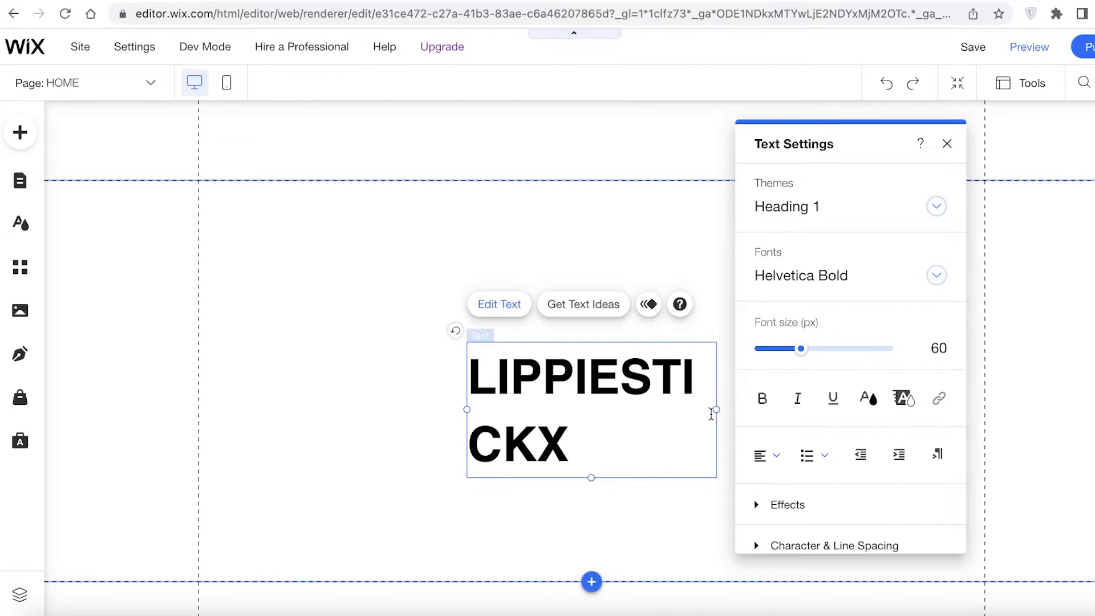
{"action": "left_click_drag", "start_coordinate": [717, 408], "coordinate": [875, 397]}
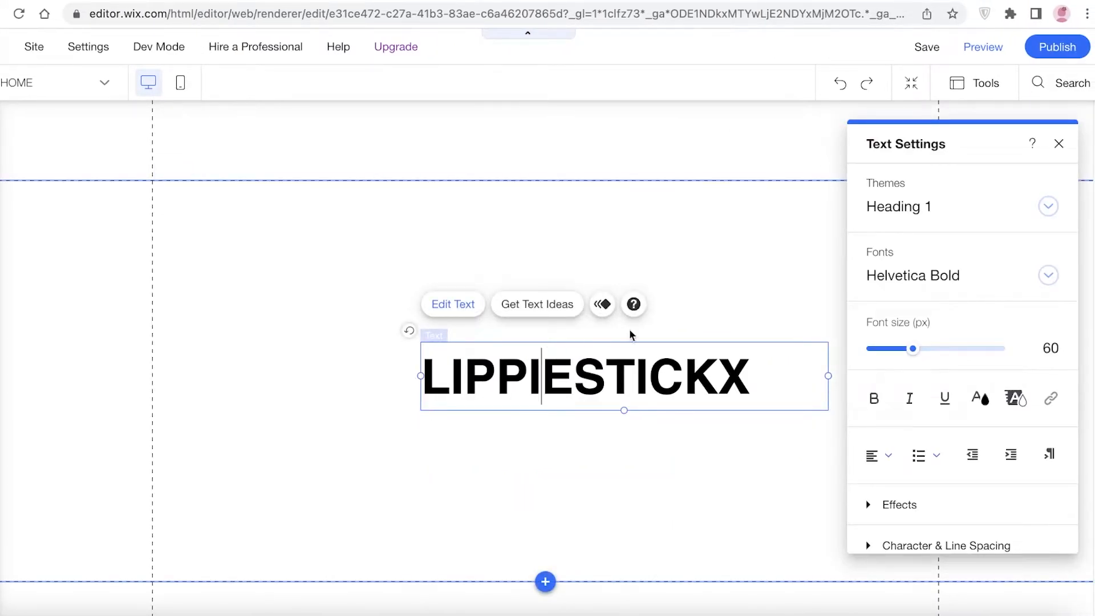
Move the LIPPIESTICKX title into the left part of the page header and narrow its text box.
{"action": "left_click", "coordinate": [423, 411]}
{"action": "left_click_drag", "start_coordinate": [673, 375], "coordinate": [418, 143]}
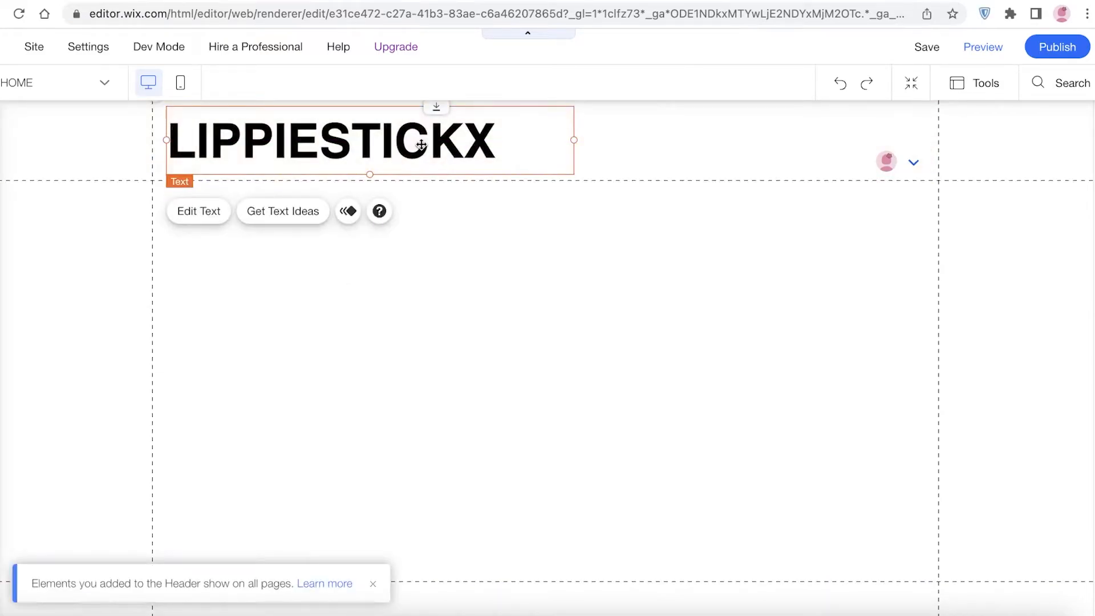
{"action": "left_click", "coordinate": [631, 337]}
{"action": "left_click", "coordinate": [702, 136]}
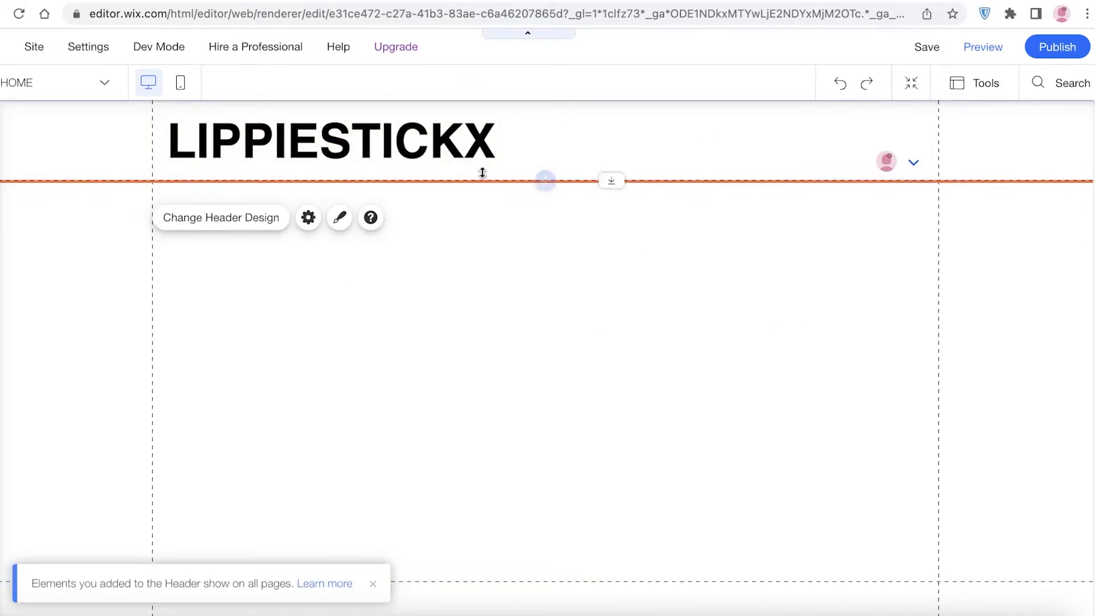
{"action": "left_click", "coordinate": [464, 147]}
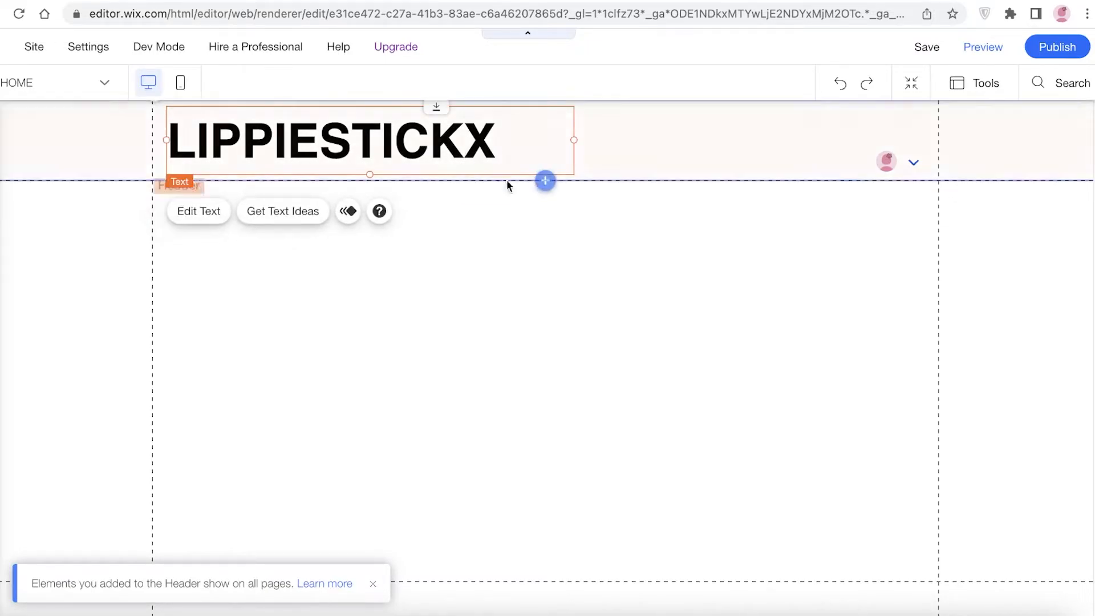
{"action": "left_click_drag", "start_coordinate": [573, 139], "coordinate": [518, 138]}
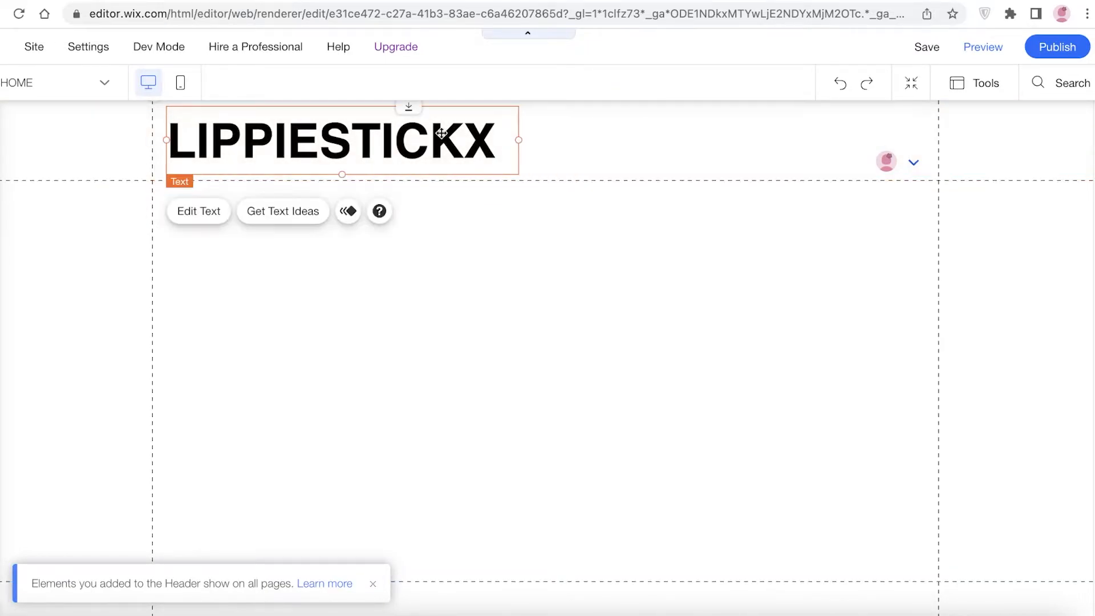
Reduce the LIPPIESTICKX title's font size to 31 px and reposition it within the header.
{"action": "double_click", "coordinate": [490, 143]}
{"action": "left_click_drag", "start_coordinate": [604, 355], "coordinate": [581, 349]}
{"action": "left_click", "coordinate": [479, 342]}
{"action": "left_click_drag", "start_coordinate": [288, 116], "coordinate": [286, 122]}
{"action": "left_click", "coordinate": [577, 161]}
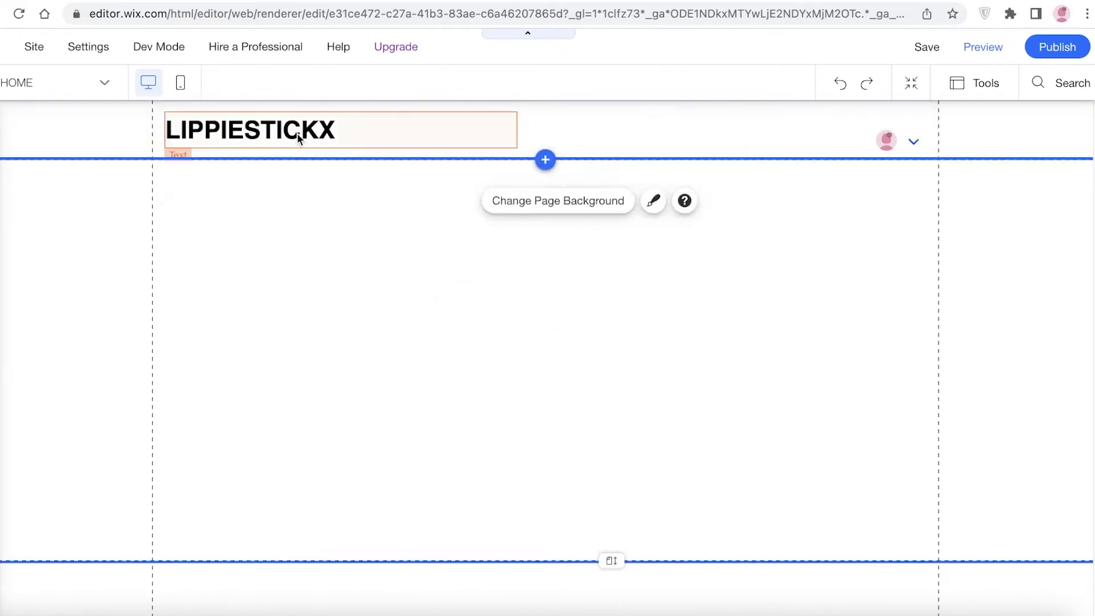
Try the Lobster and Marck Script fonts on the header title, finishing with a bold slab-serif font.
{"action": "left_click", "coordinate": [297, 136]}
{"action": "left_click", "coordinate": [198, 186]}
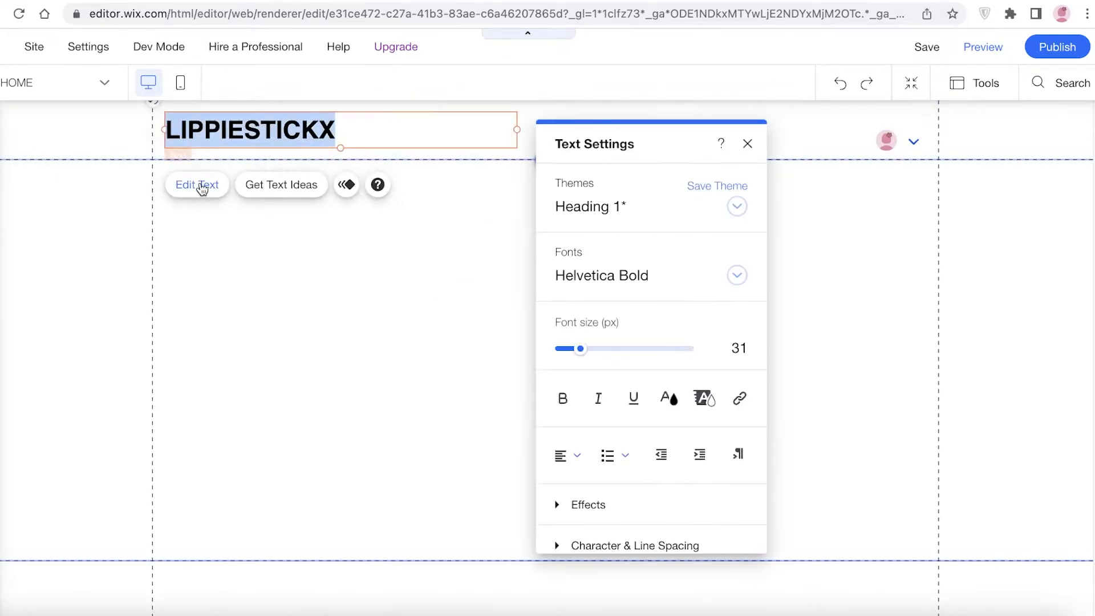
{"action": "left_click", "coordinate": [723, 283]}
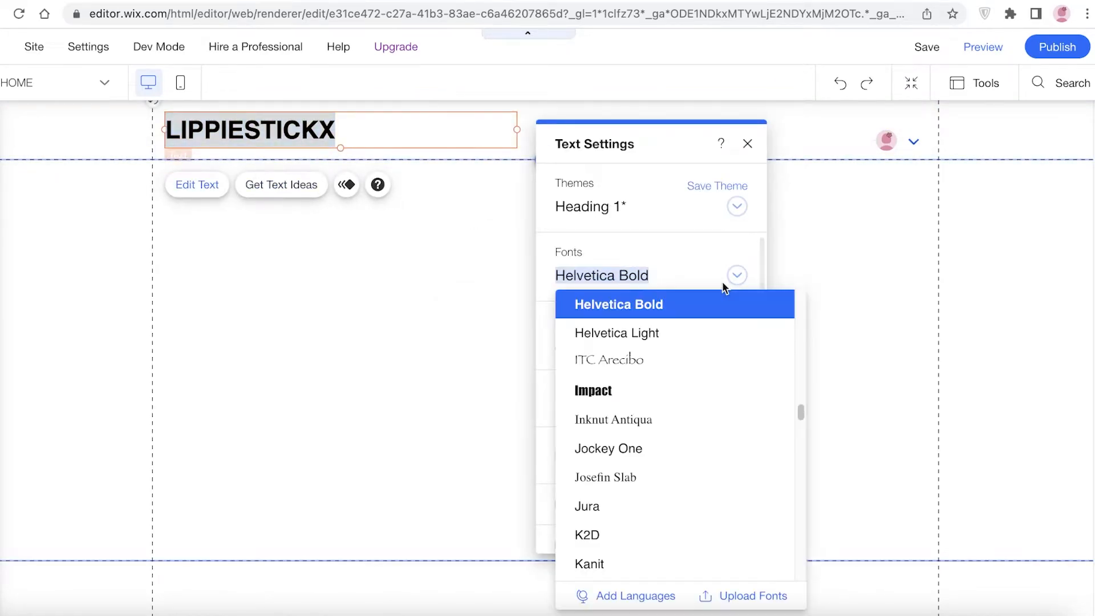
{"action": "left_click", "coordinate": [660, 359]}
{"action": "left_click", "coordinate": [647, 285]}
{"action": "left_click", "coordinate": [660, 507]}
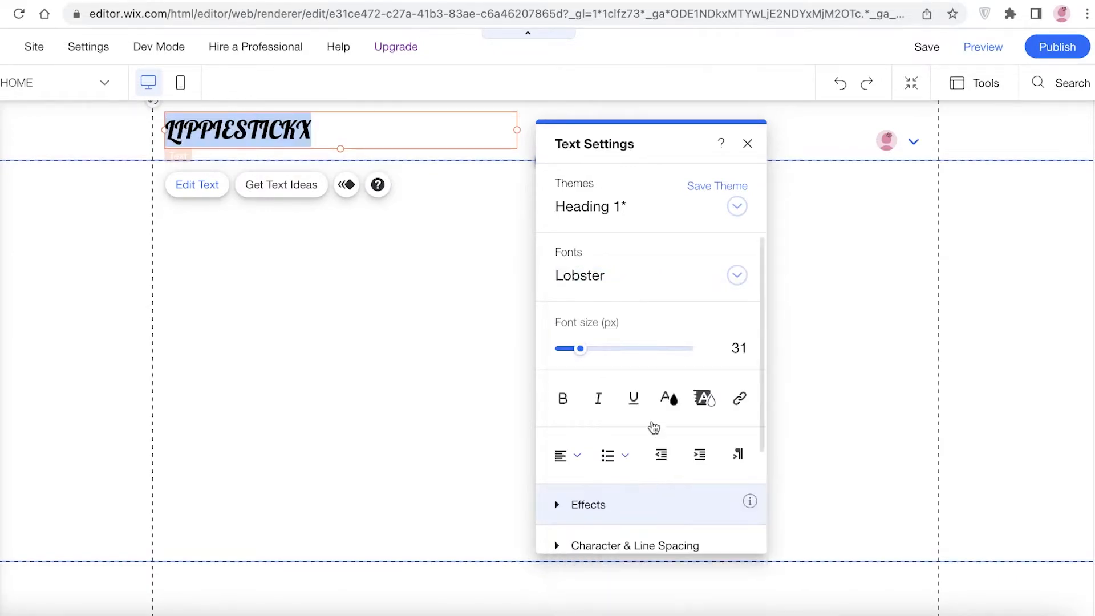
{"action": "left_click", "coordinate": [641, 278]}
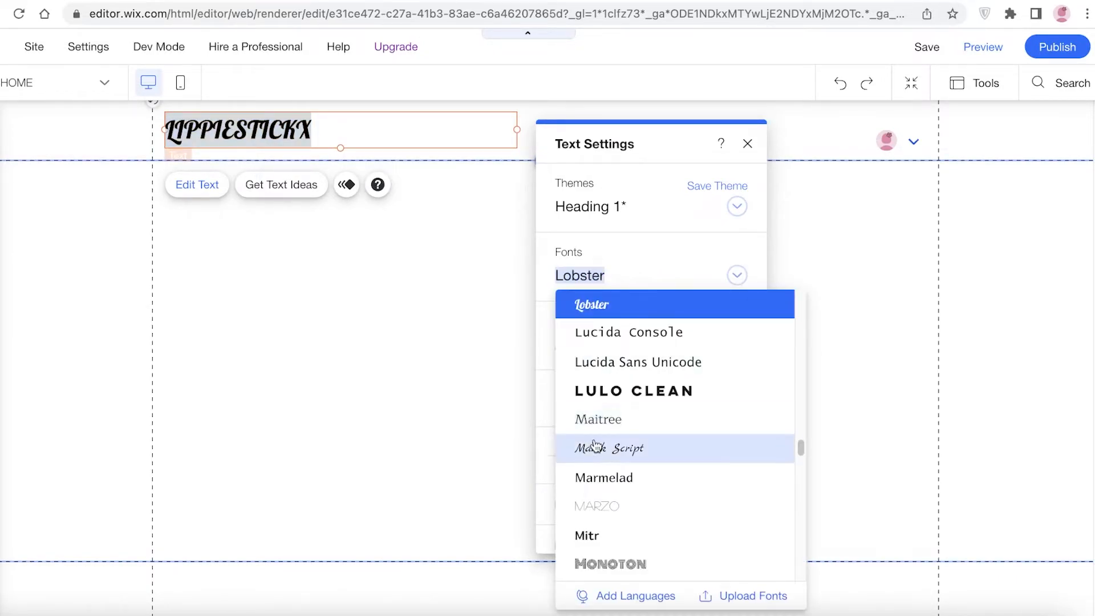
{"action": "left_click", "coordinate": [659, 447]}
{"action": "left_click", "coordinate": [638, 276]}
{"action": "scroll", "coordinate": [659, 511], "scroll_direction": "down", "scroll_amount": 10}
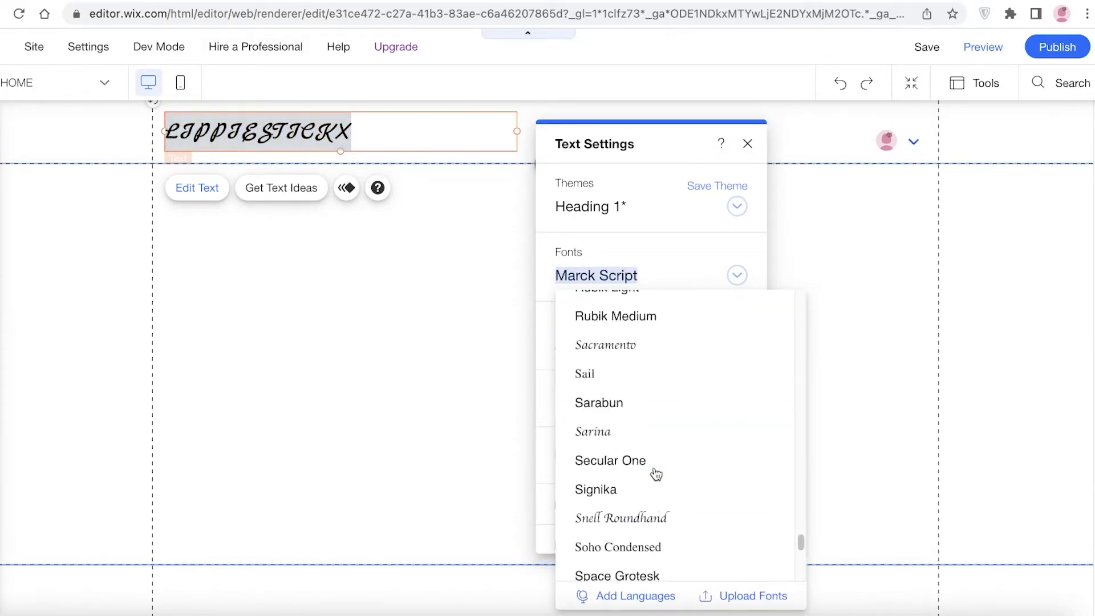
{"action": "left_click", "coordinate": [655, 516]}
{"action": "left_click", "coordinate": [485, 337]}
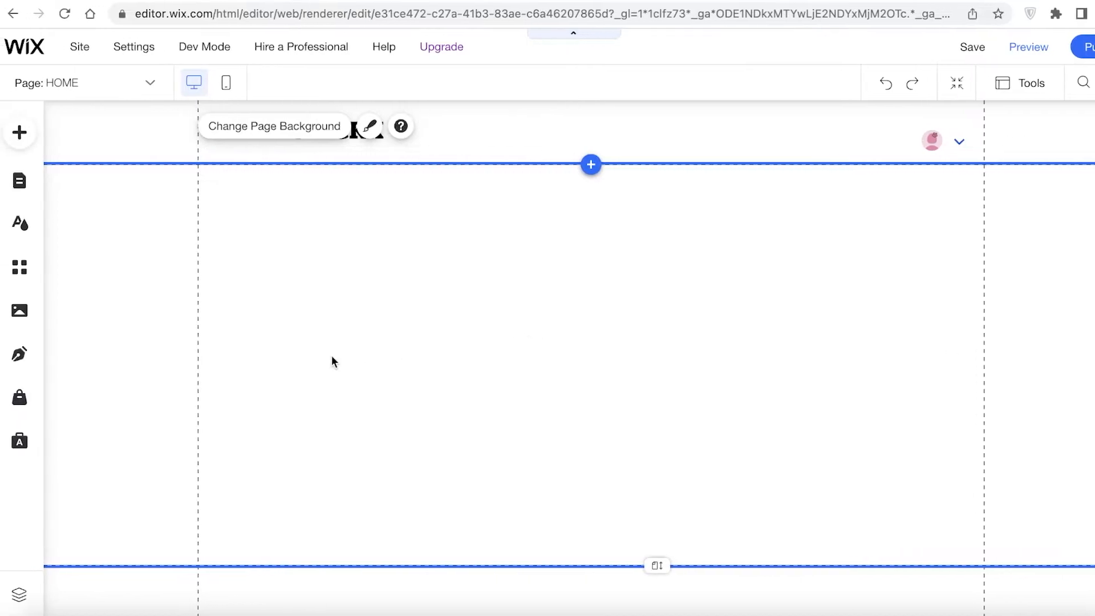
Add the black Classic strip to the HOME page and place it just below the header.
{"action": "left_click", "coordinate": [20, 132]}
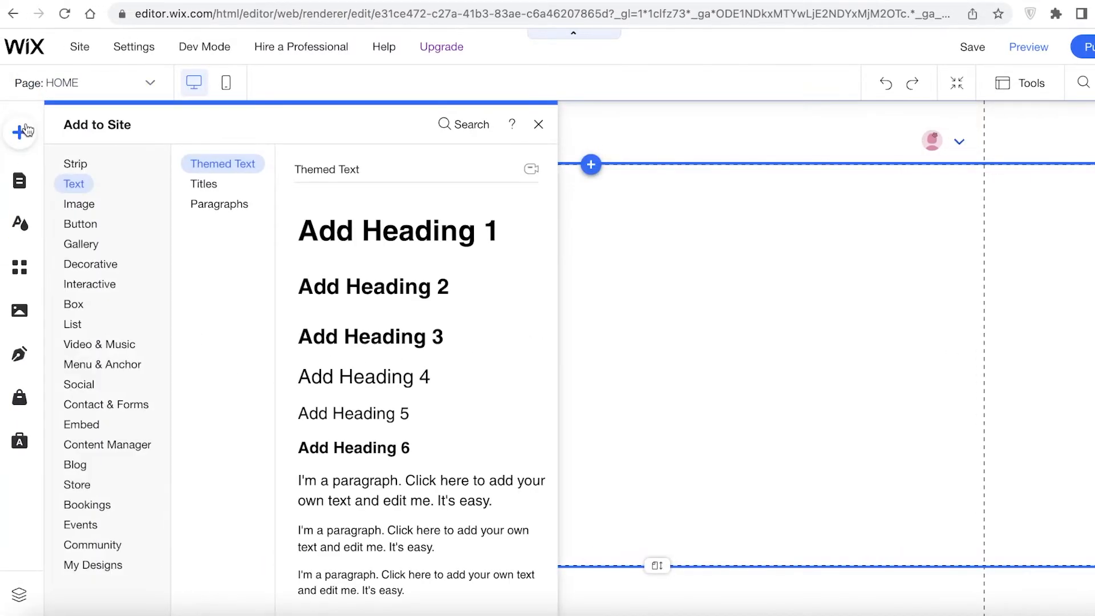
{"action": "left_click", "coordinate": [77, 164]}
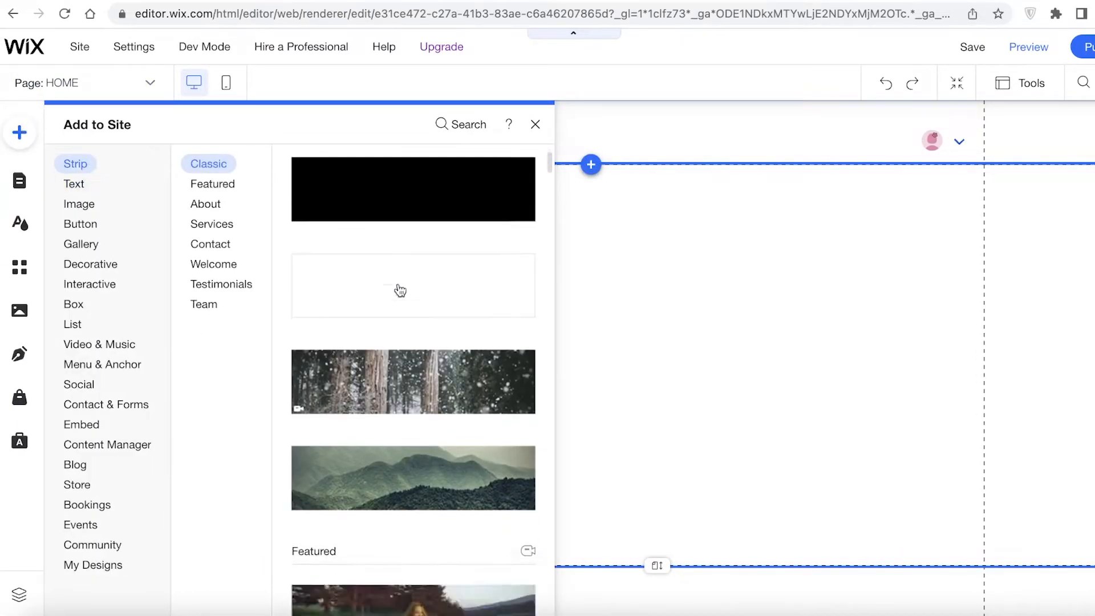
{"action": "left_click", "coordinate": [403, 235]}
{"action": "left_click_drag", "start_coordinate": [400, 229], "coordinate": [533, 336]}
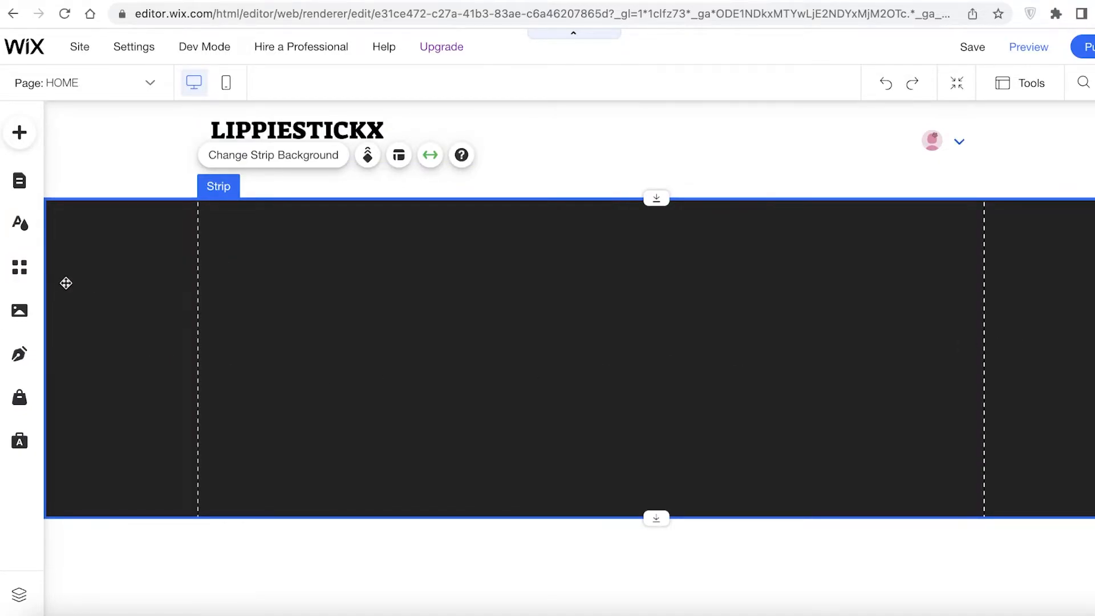
{"action": "left_click_drag", "start_coordinate": [485, 263], "coordinate": [479, 239]}
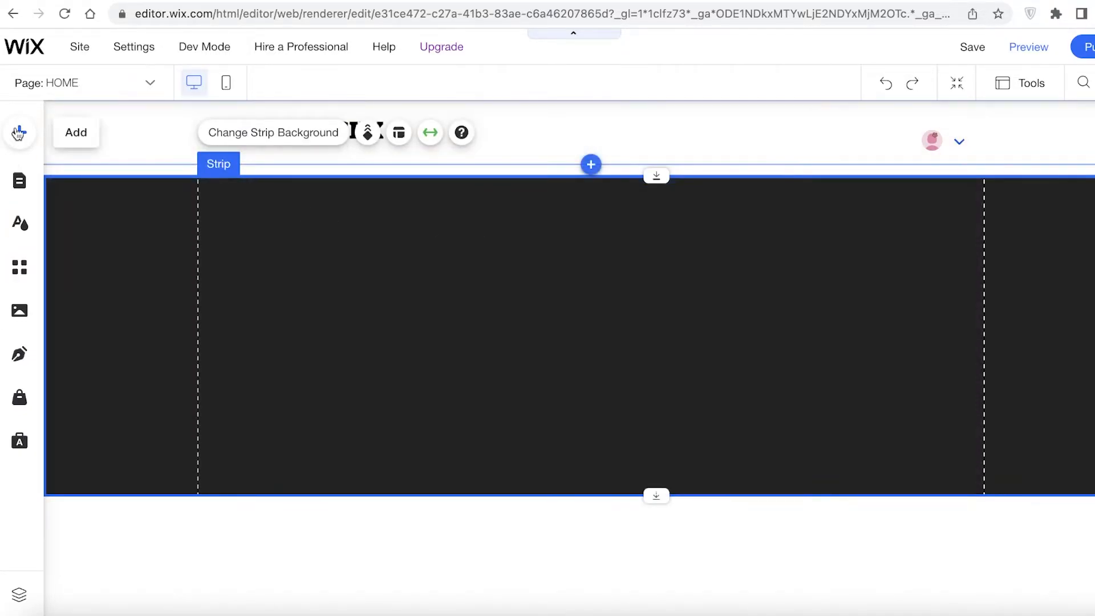
Search the free Wix images for LIPSTICK and add the close-up of the brownish-red lipstick to the page.
{"action": "left_click", "coordinate": [19, 132]}
{"action": "mouse_move", "coordinate": [90, 204]}
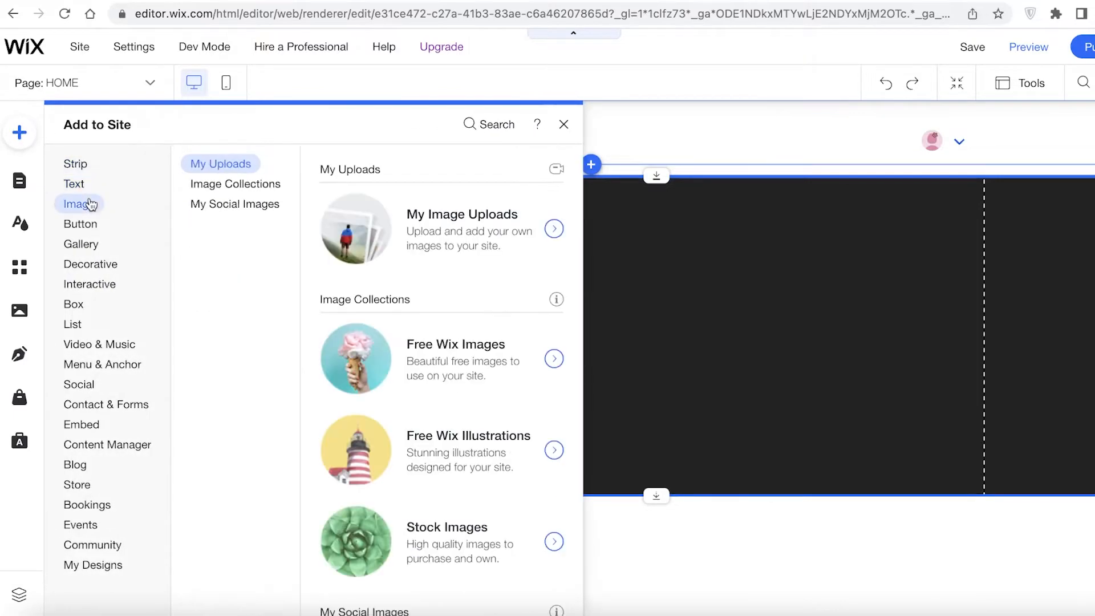
{"action": "left_click", "coordinate": [419, 372]}
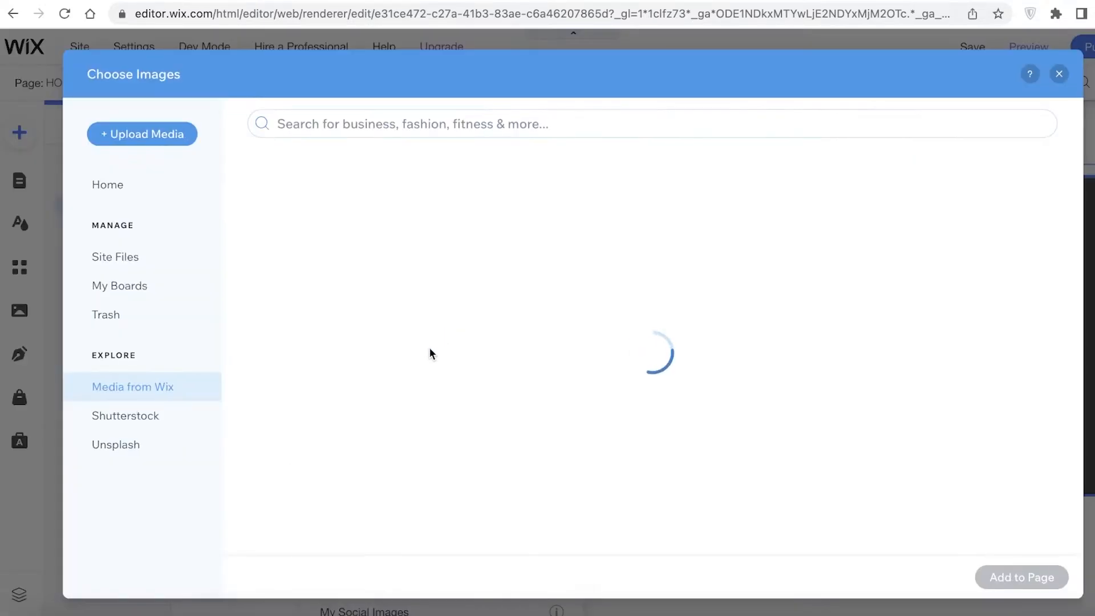
{"action": "left_click", "coordinate": [387, 127]}
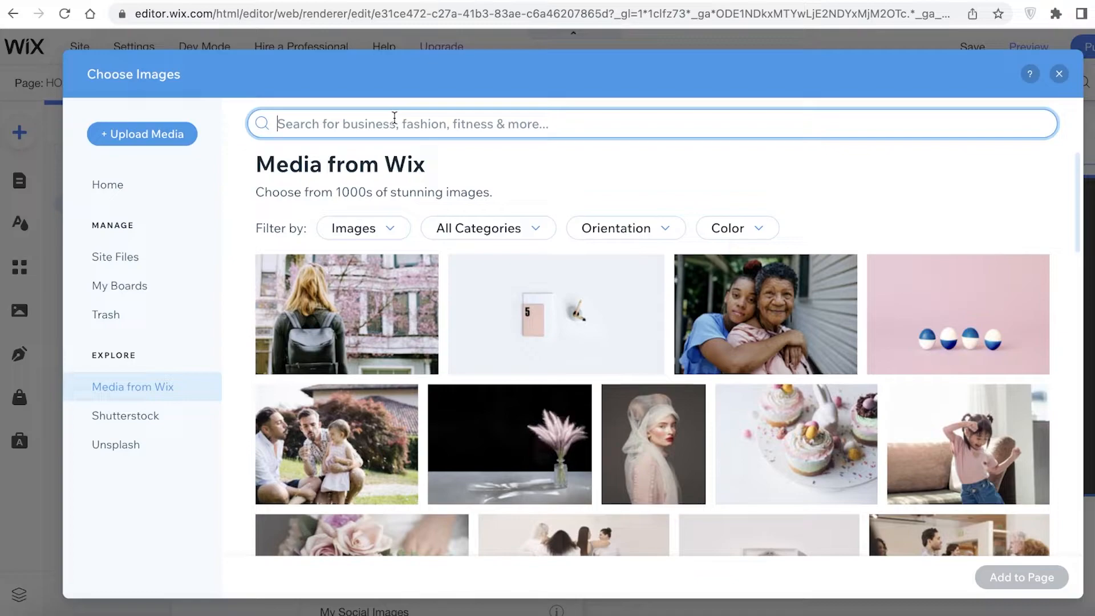
{"action": "type", "text": "LIPSTICK"}
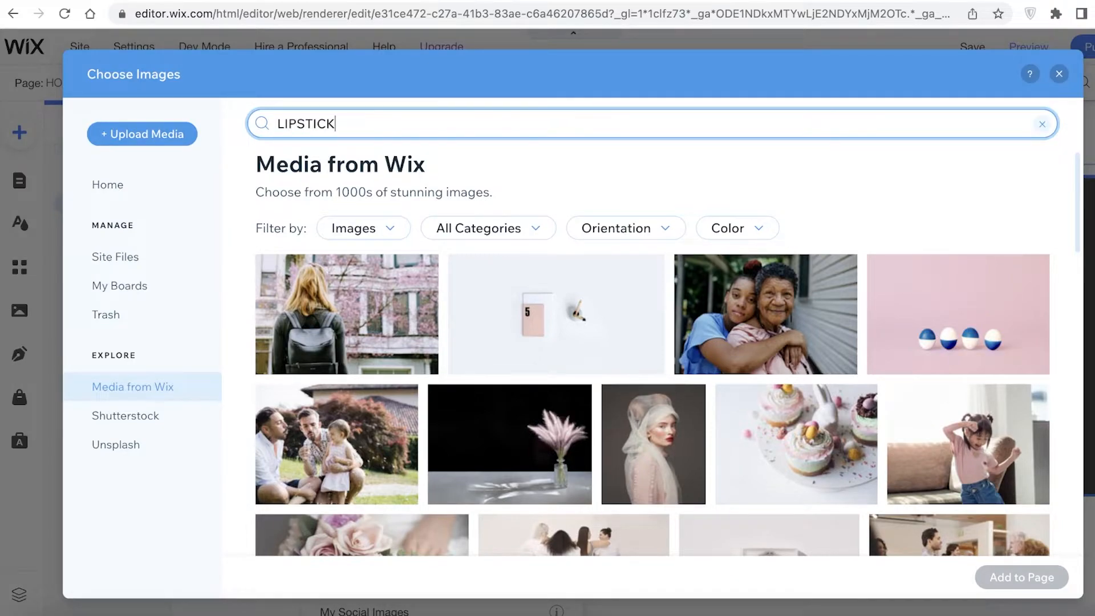
{"action": "key", "text": "Return"}
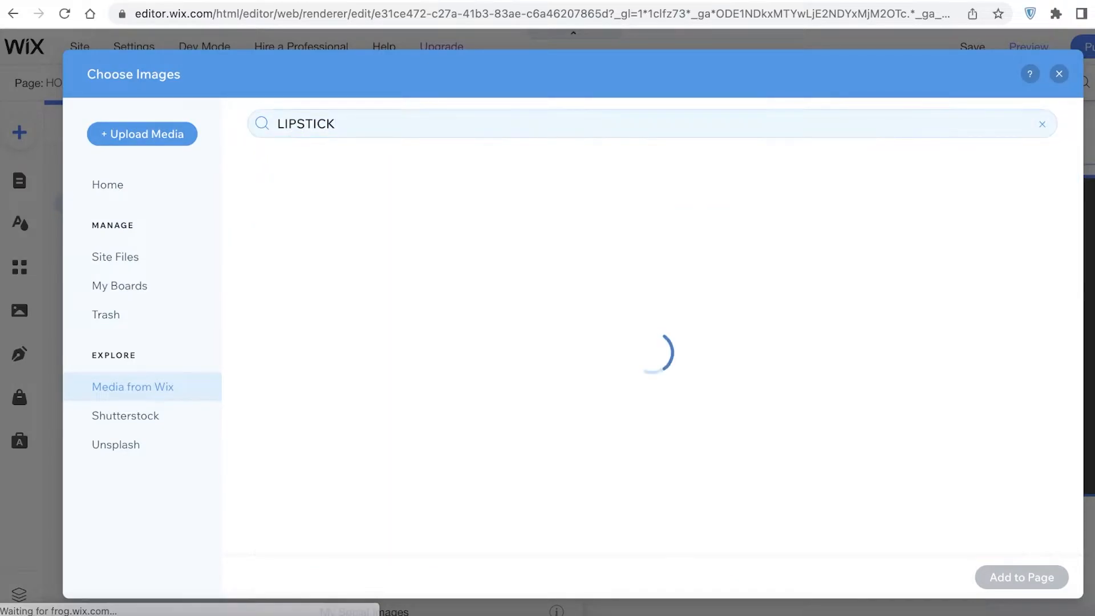
{"action": "scroll", "coordinate": [658, 236], "scroll_direction": "down", "scroll_amount": 2}
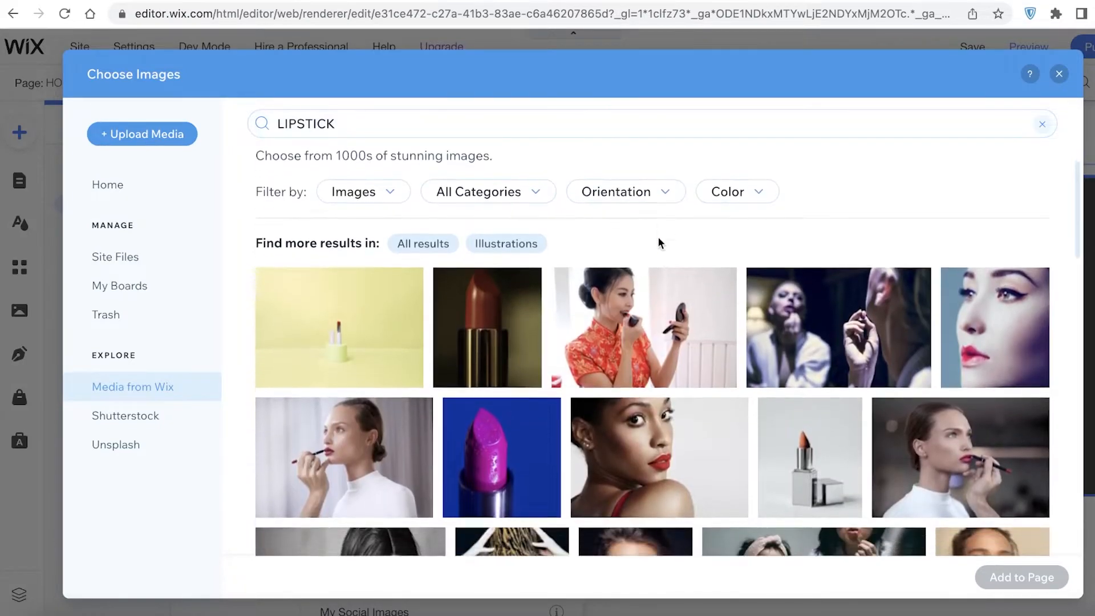
{"action": "left_click", "coordinate": [488, 254]}
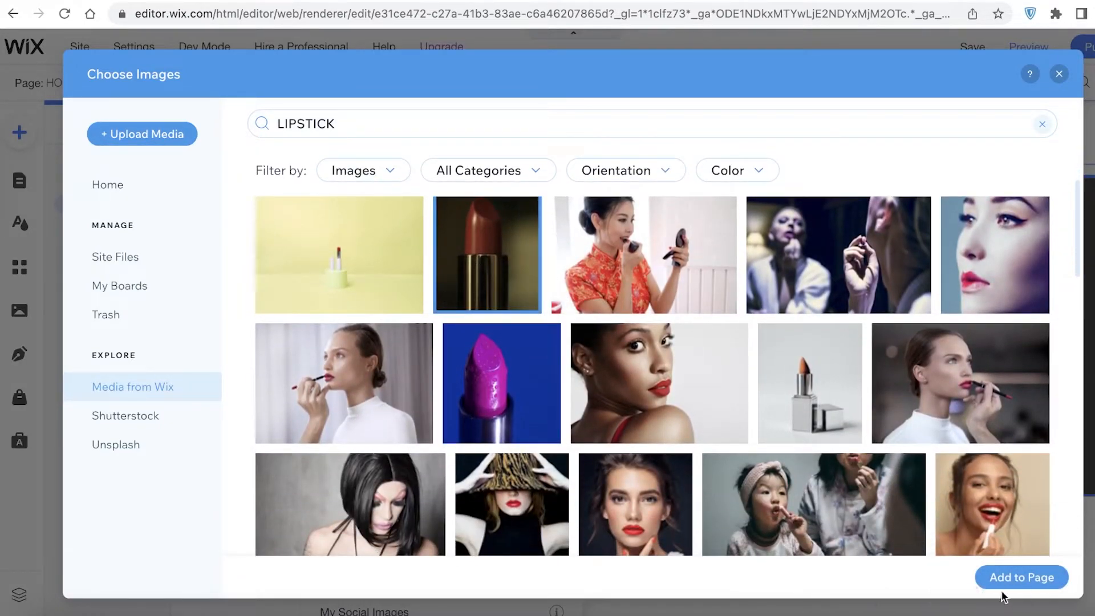
{"action": "left_click", "coordinate": [992, 577]}
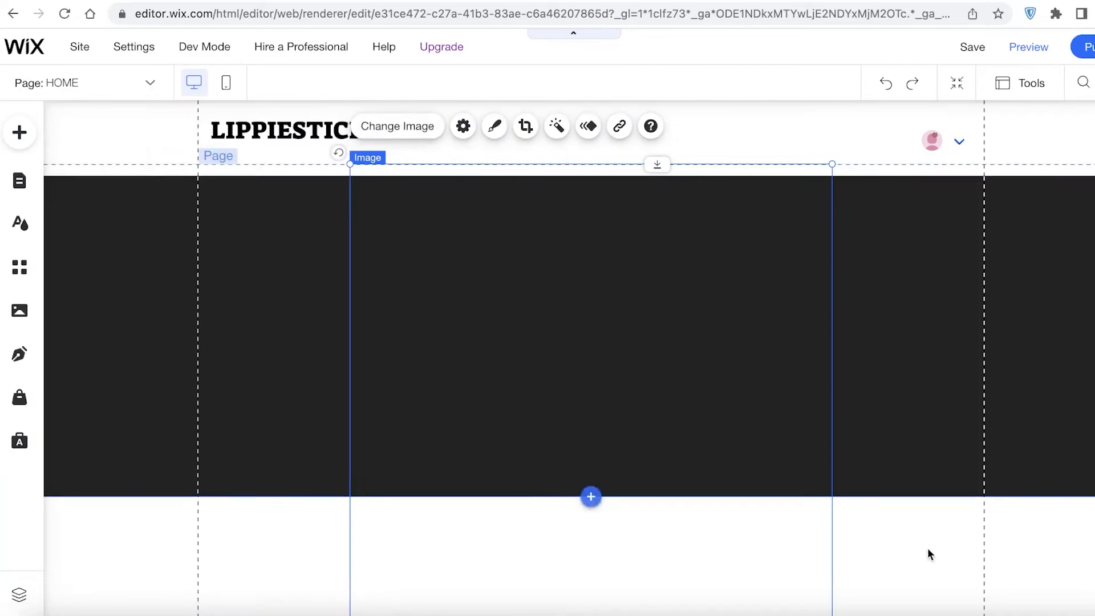
Shrink the lipstick image to about half its size and place it over the right part of the black strip.
{"action": "left_click_drag", "start_coordinate": [721, 365], "coordinate": [796, 297]}
{"action": "left_click_drag", "start_coordinate": [624, 323], "coordinate": [702, 325]}
{"action": "scroll", "coordinate": [686, 357], "scroll_direction": "down", "scroll_amount": 4}
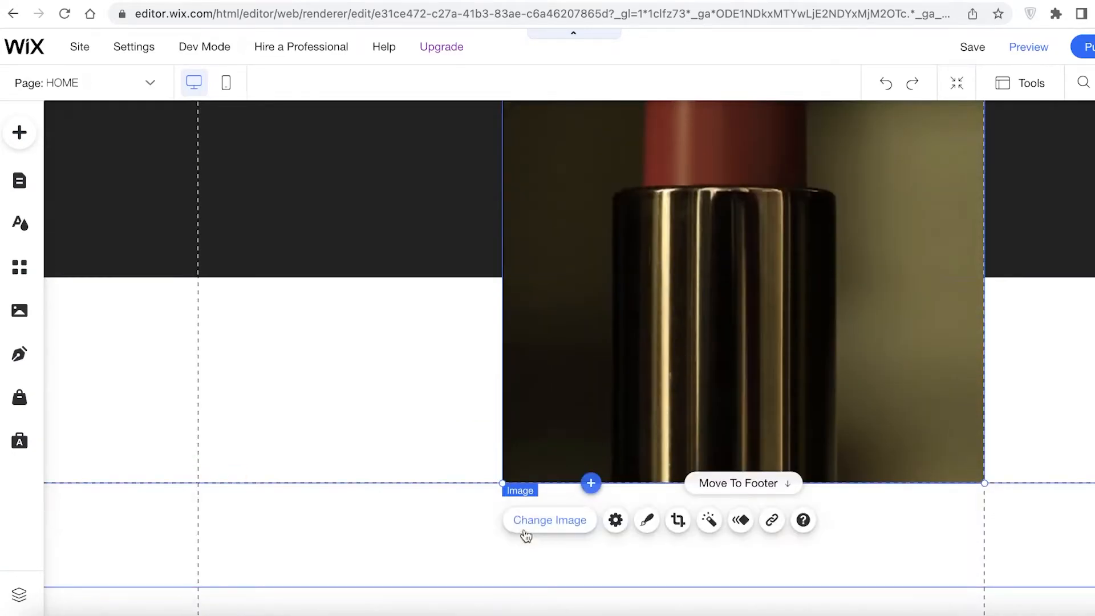
{"action": "left_click_drag", "start_coordinate": [502, 482], "coordinate": [782, 205]}
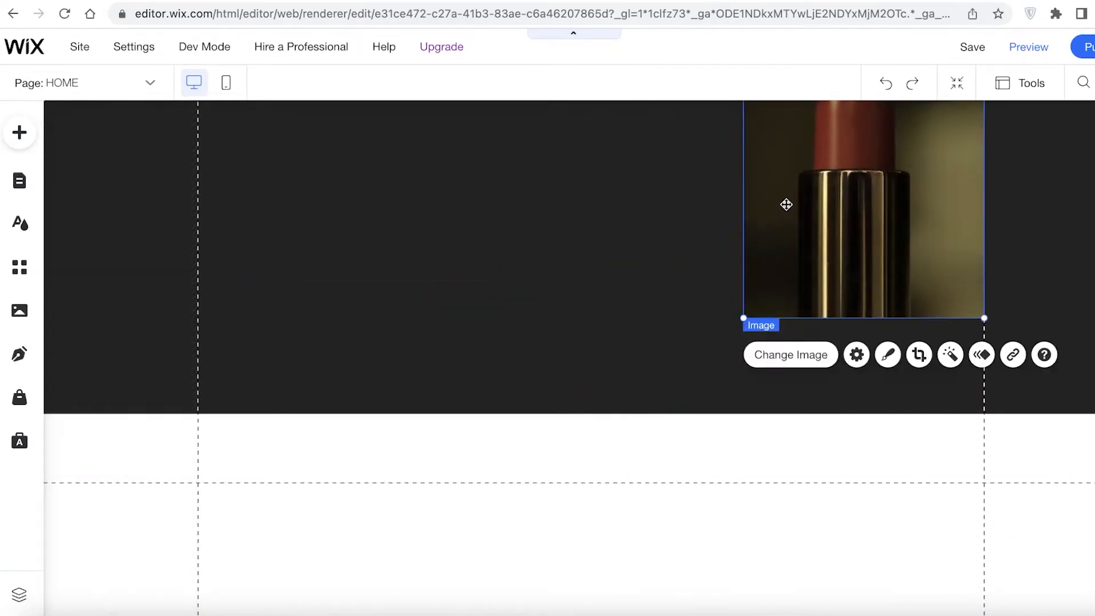
{"action": "left_click_drag", "start_coordinate": [858, 208], "coordinate": [772, 276]}
{"action": "scroll", "coordinate": [772, 276], "scroll_direction": "up", "scroll_amount": 3}
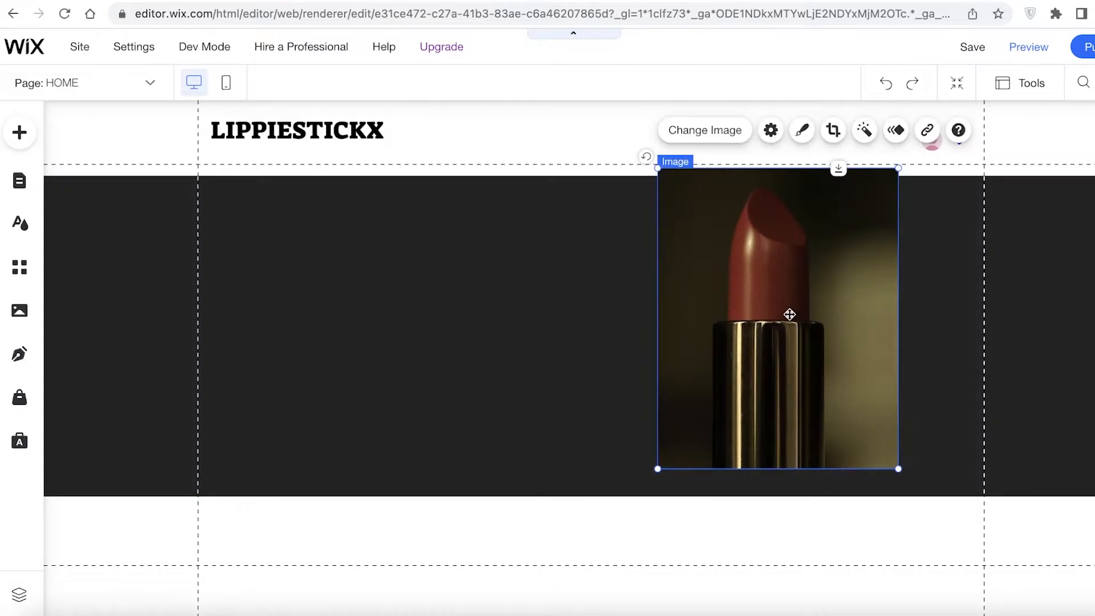
Make the black strip taller, flush with the header, and reposition the lipstick image within its right part.
{"action": "left_click_drag", "start_coordinate": [790, 314], "coordinate": [807, 329]}
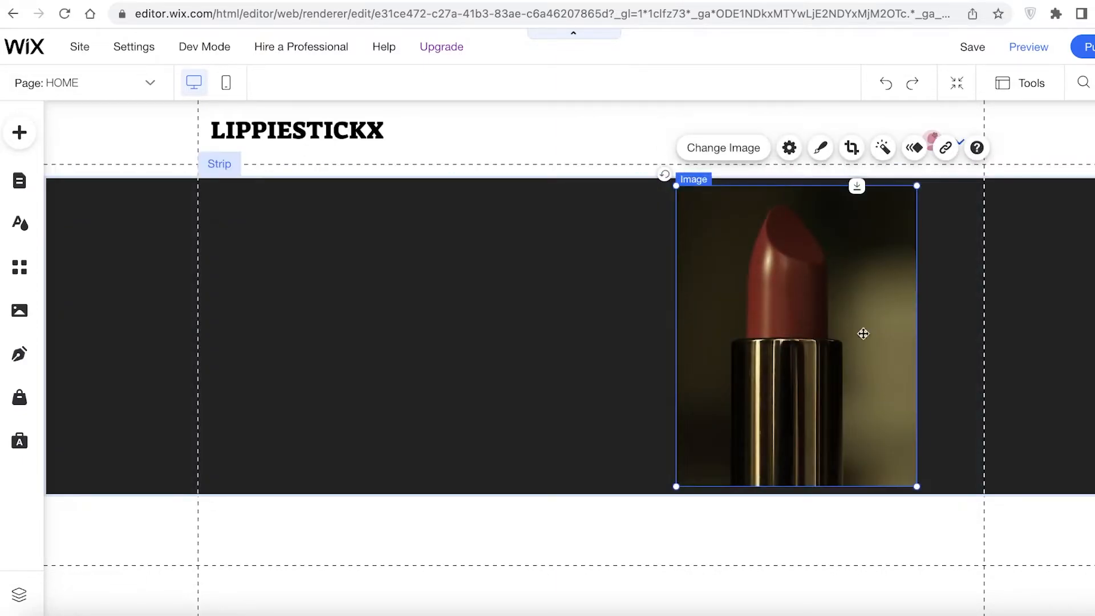
{"action": "left_click", "coordinate": [1089, 316]}
{"action": "left_click_drag", "start_coordinate": [657, 498], "coordinate": [653, 559]}
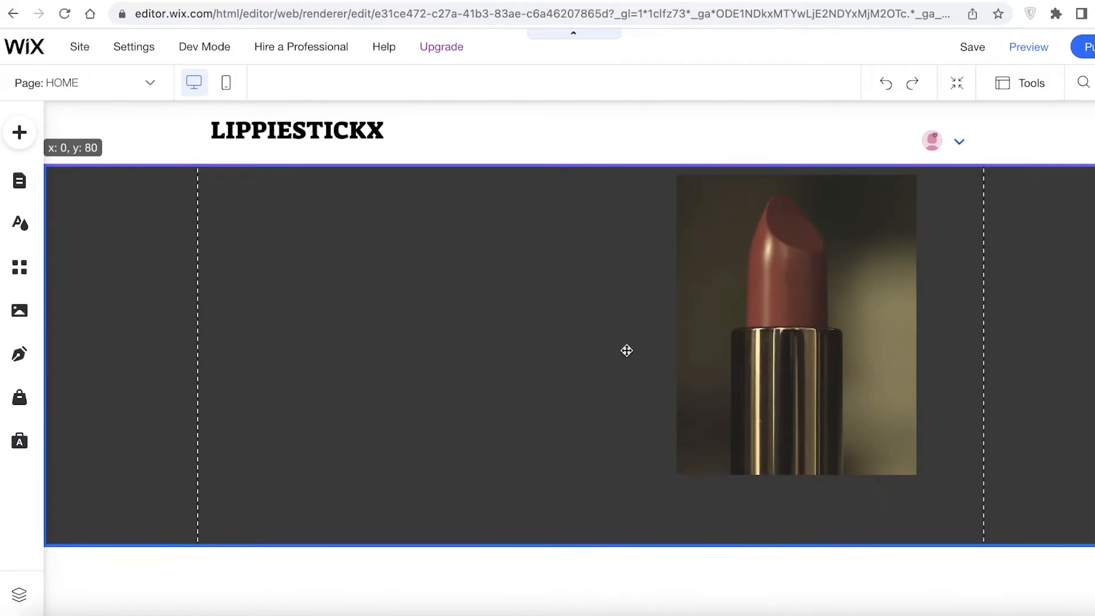
{"action": "left_click_drag", "start_coordinate": [793, 357], "coordinate": [815, 374]}
{"action": "left_click", "coordinate": [1091, 342]}
{"action": "left_click", "coordinate": [909, 385]}
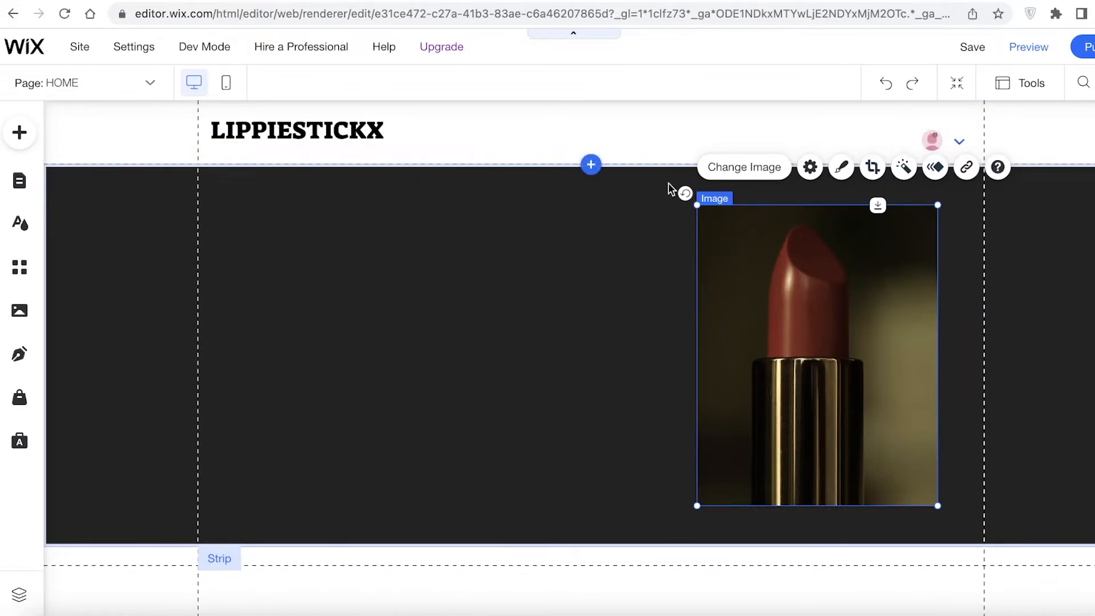
{"action": "left_click", "coordinate": [281, 352]}
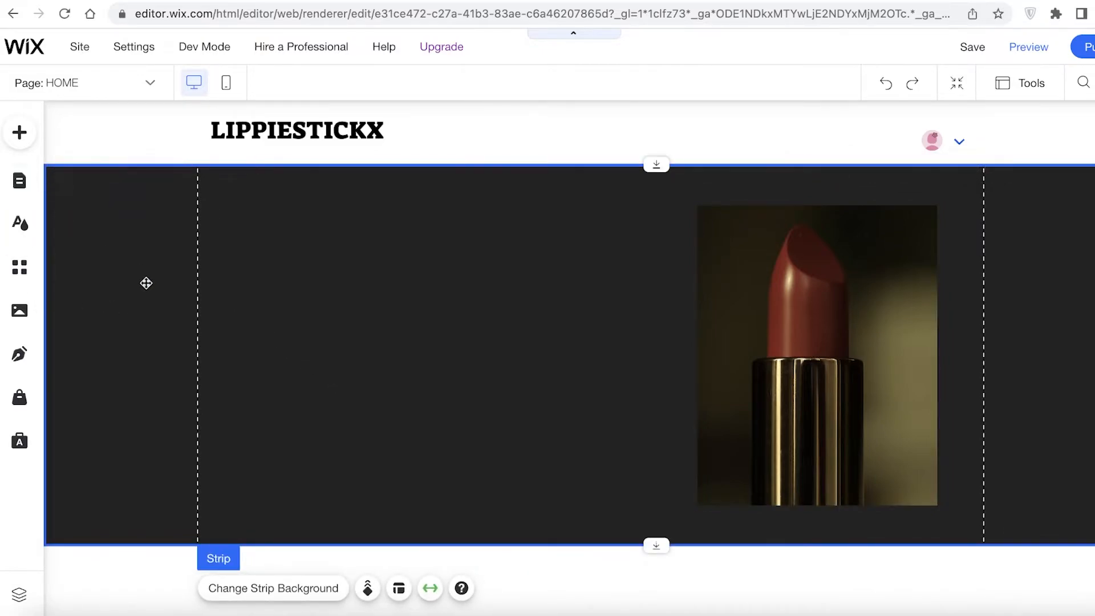
Add the green dashed horizontal line from the decorative shapes to the black strip.
{"action": "left_click", "coordinate": [16, 146]}
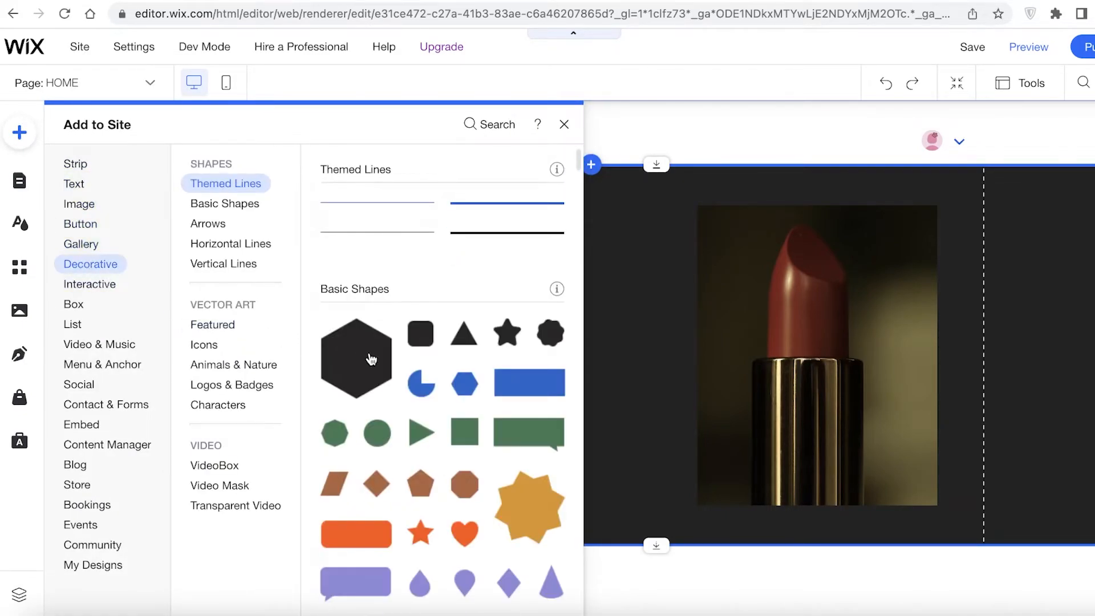
{"action": "scroll", "coordinate": [399, 342], "scroll_direction": "down", "scroll_amount": 3}
{"action": "scroll", "coordinate": [427, 399], "scroll_direction": "down", "scroll_amount": 10}
{"action": "scroll", "coordinate": [399, 393], "scroll_direction": "up", "scroll_amount": 15}
{"action": "scroll", "coordinate": [361, 382], "scroll_direction": "down", "scroll_amount": 10}
{"action": "scroll", "coordinate": [361, 382], "scroll_direction": "down", "scroll_amount": 20}
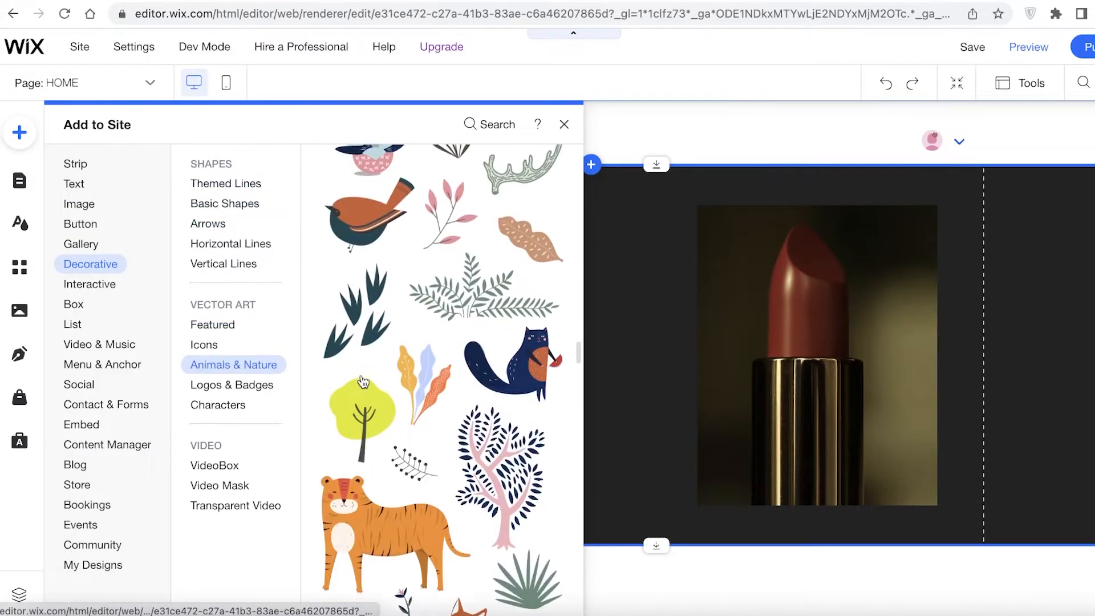
{"action": "scroll", "coordinate": [365, 388], "scroll_direction": "up", "scroll_amount": 15}
{"action": "scroll", "coordinate": [391, 406], "scroll_direction": "down", "scroll_amount": 5}
{"action": "scroll", "coordinate": [399, 342], "scroll_direction": "up", "scroll_amount": 1}
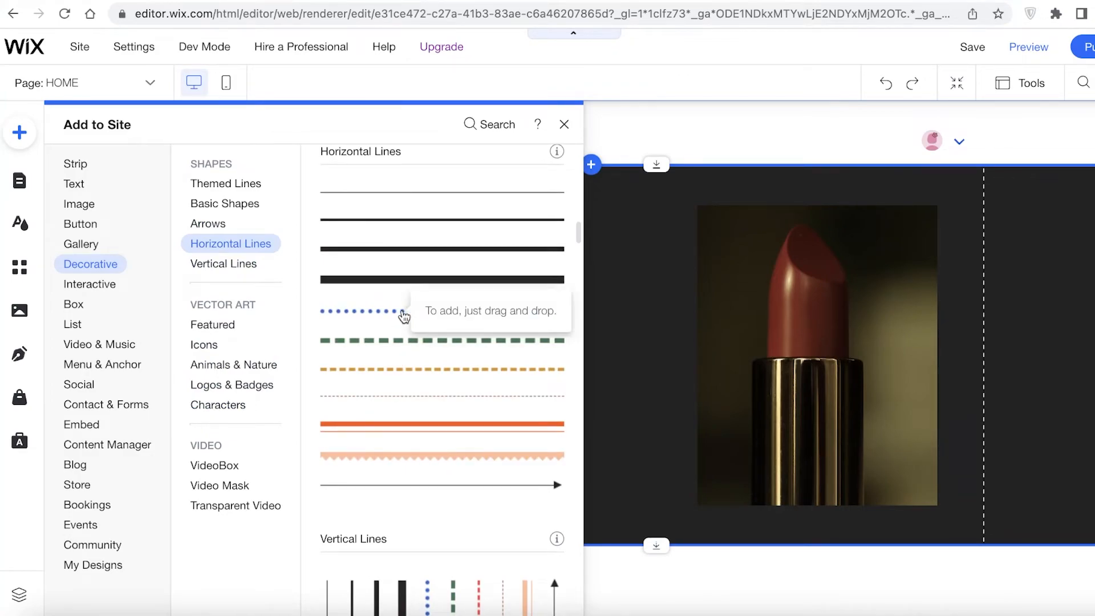
{"action": "left_click", "coordinate": [405, 346]}
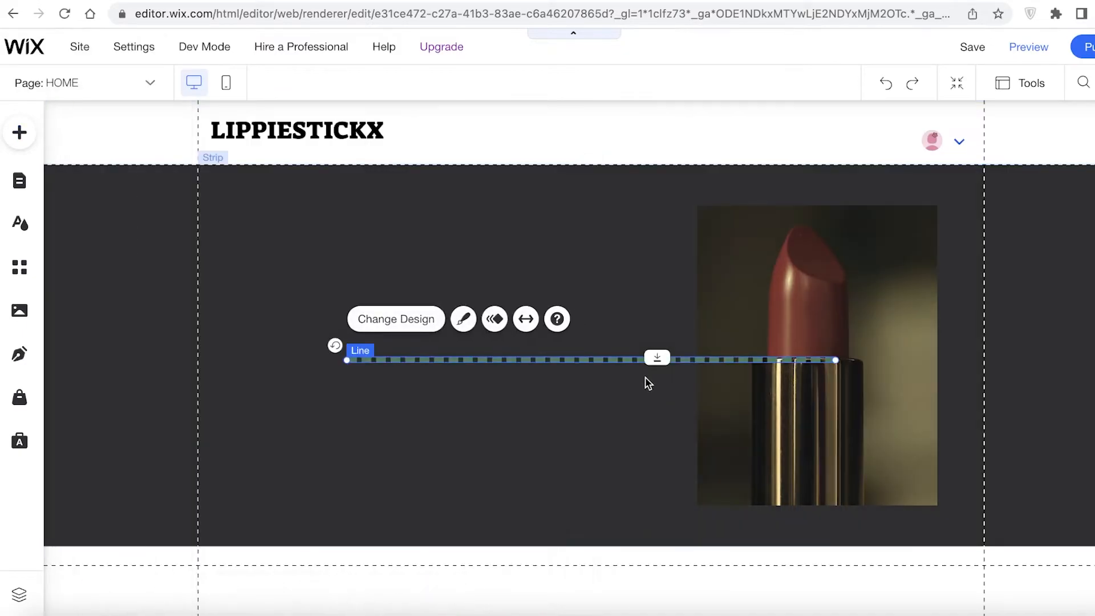
Rotate the dashed line to 270° and place it vertically just left of the lipstick image.
{"action": "left_click_drag", "start_coordinate": [351, 360], "coordinate": [657, 534]}
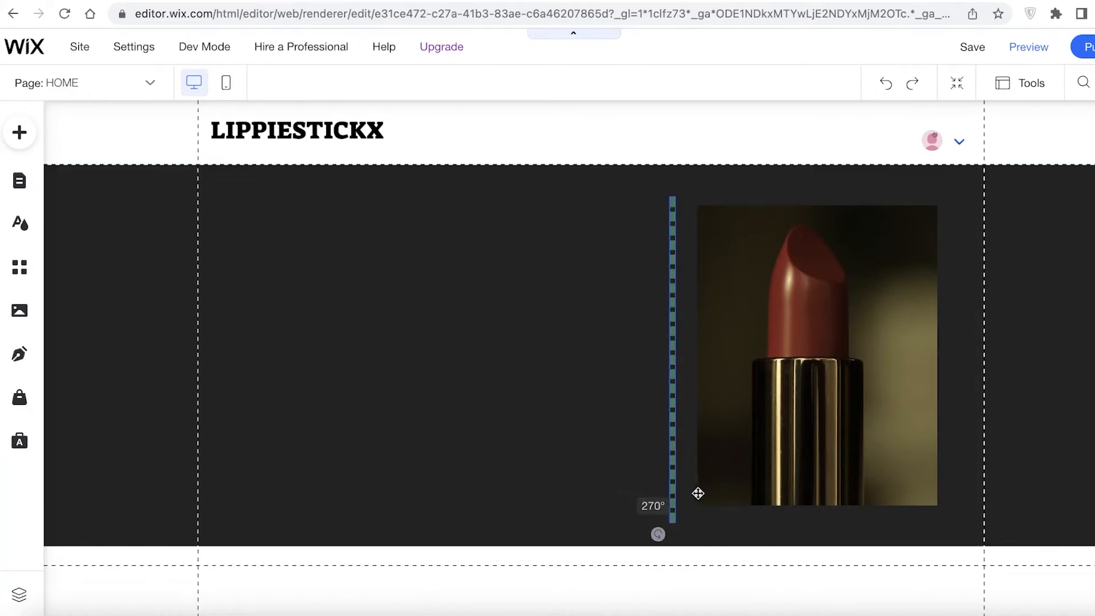
{"action": "left_click", "coordinate": [518, 437]}
{"action": "left_click_drag", "start_coordinate": [672, 422], "coordinate": [675, 420]}
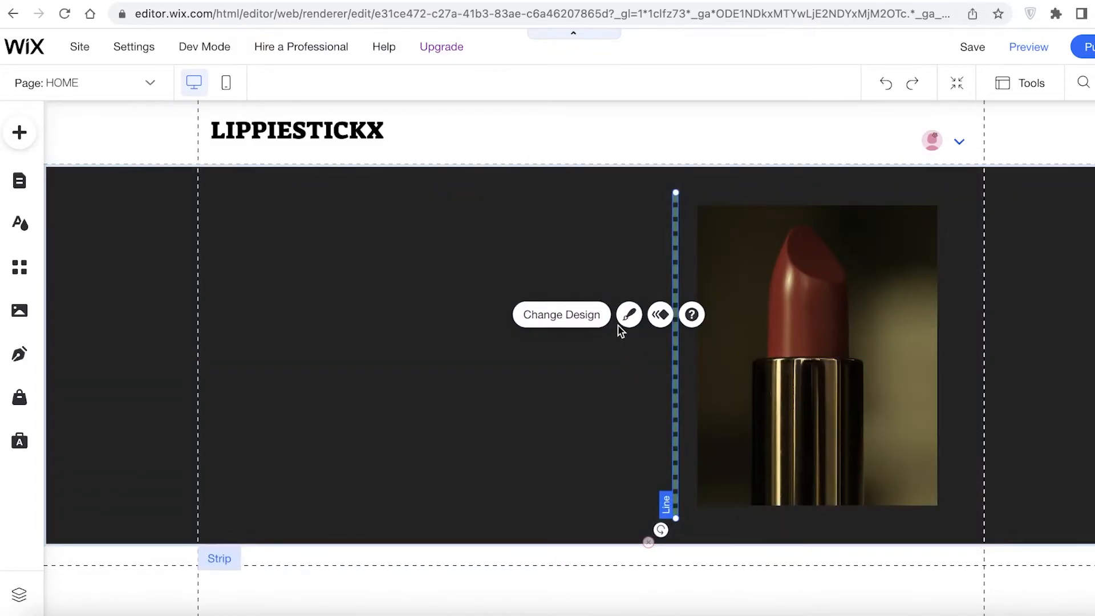
Change the dashed line's color to the darkest reddish-brown theme color.
{"action": "left_click", "coordinate": [629, 314]}
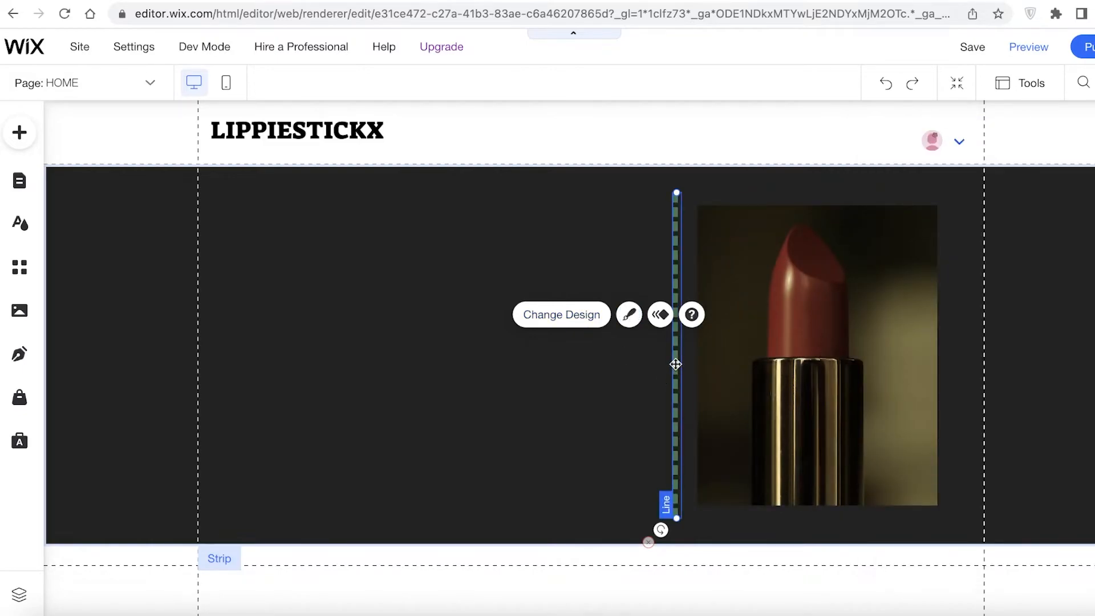
{"action": "left_click", "coordinate": [630, 314]}
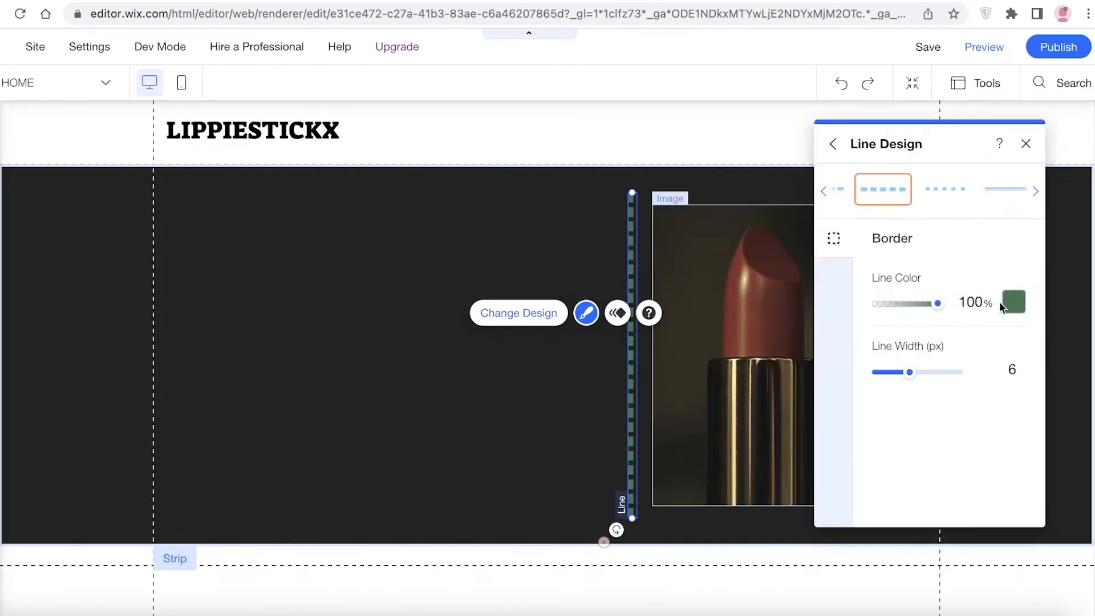
{"action": "left_click", "coordinate": [1059, 297]}
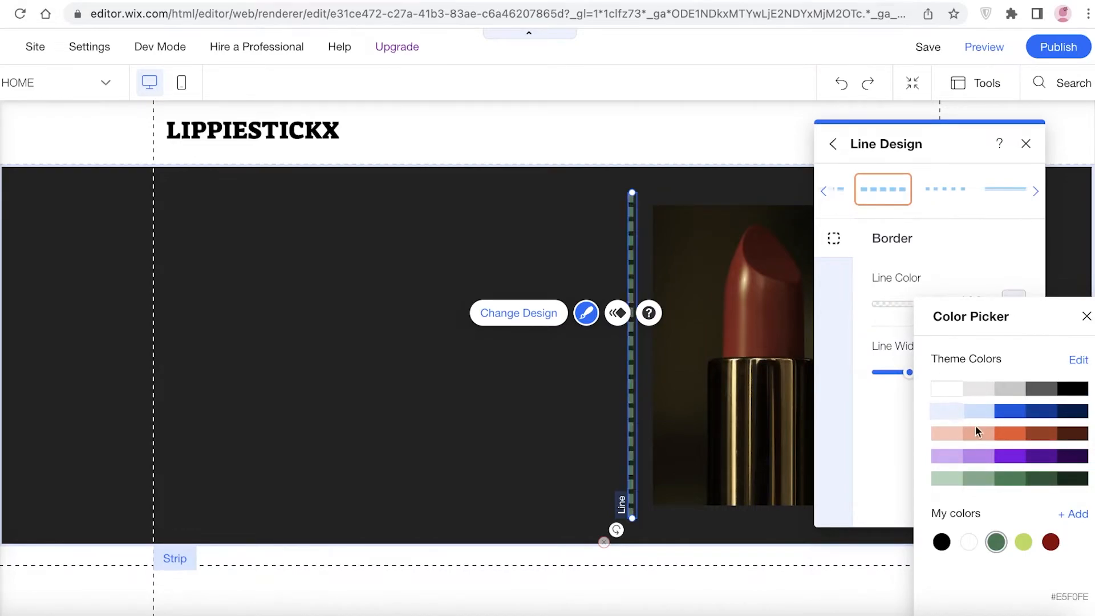
{"action": "left_click", "coordinate": [1075, 442]}
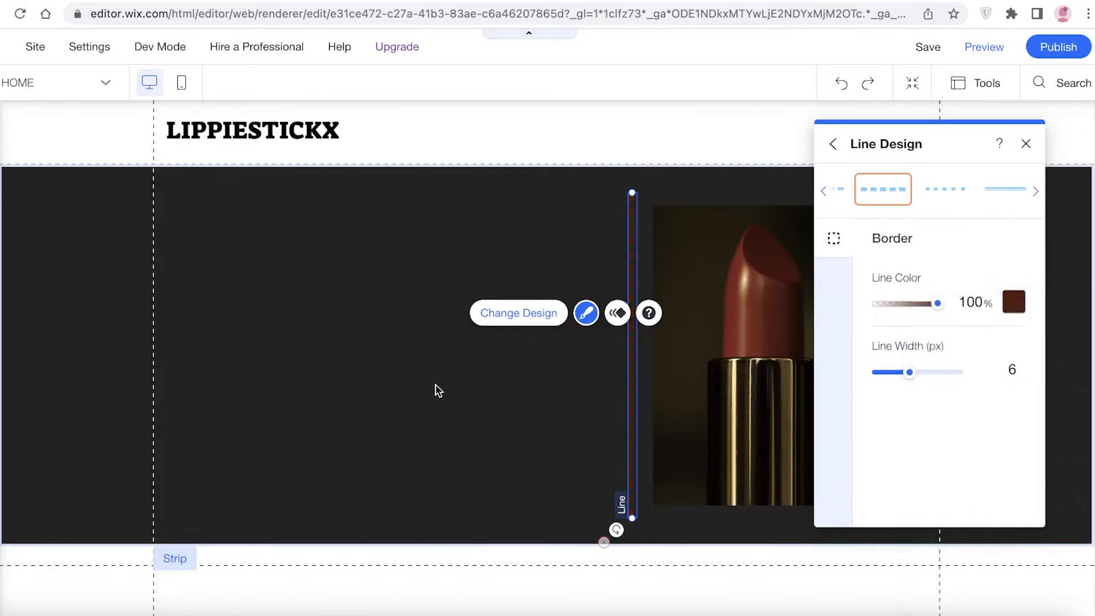
{"action": "left_click", "coordinate": [354, 352]}
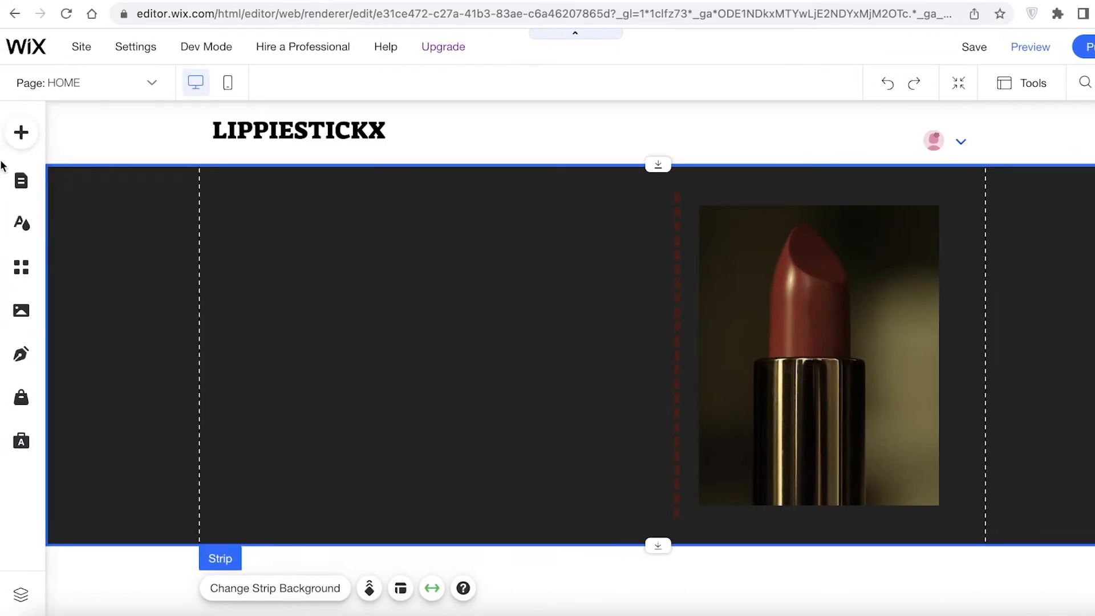
Add a themed paragraph text to the page and place it in the upper-left part of the black strip.
{"action": "left_click", "coordinate": [21, 132]}
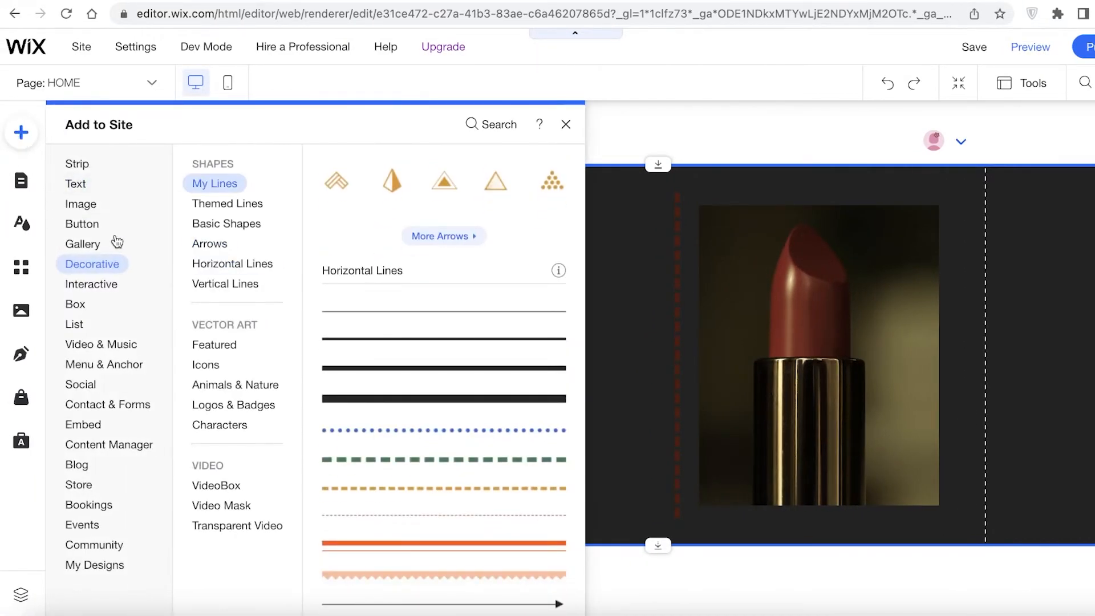
{"action": "left_click", "coordinate": [75, 165]}
{"action": "left_click", "coordinate": [81, 203]}
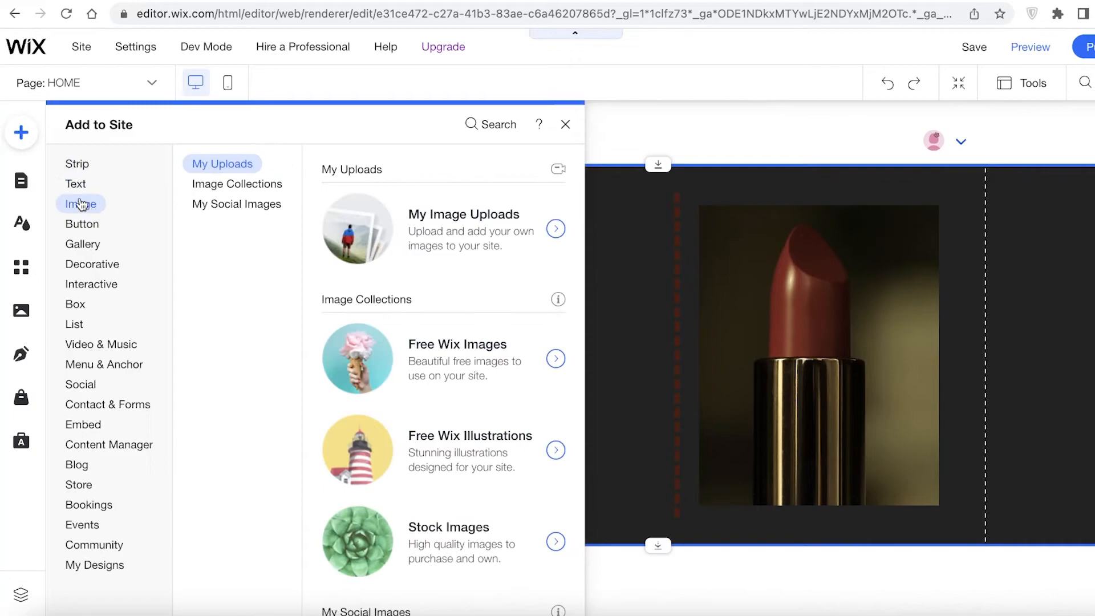
{"action": "left_click", "coordinate": [85, 183]}
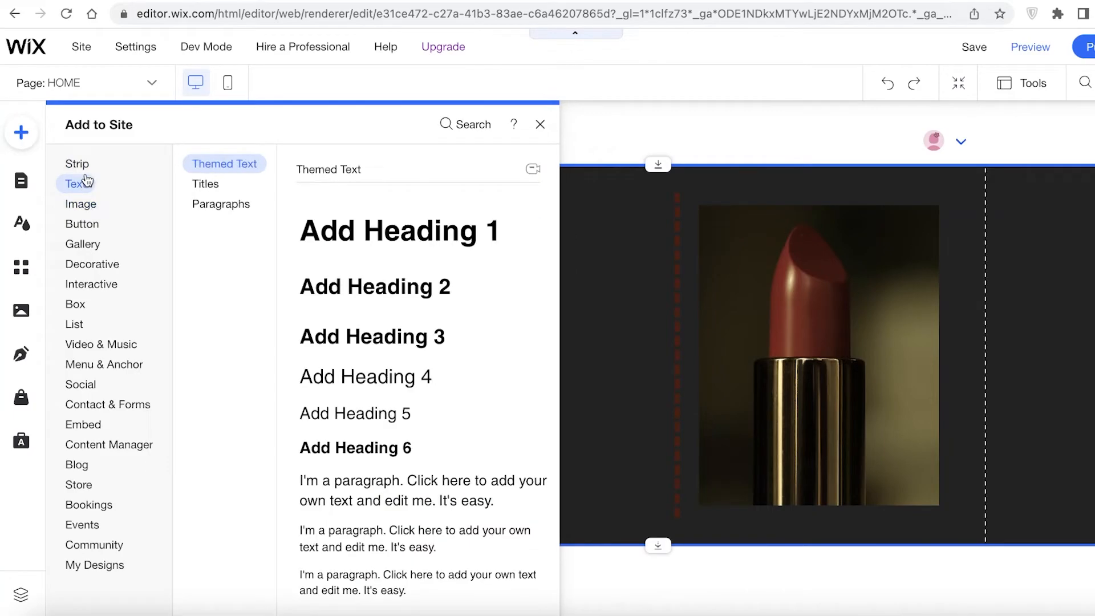
{"action": "scroll", "coordinate": [399, 439], "scroll_direction": "down", "scroll_amount": 1}
{"action": "left_click", "coordinate": [394, 433]}
{"action": "left_click_drag", "start_coordinate": [575, 398], "coordinate": [313, 247]}
Set the text color of the whole paragraph to white.
{"action": "double_click", "coordinate": [313, 247]}
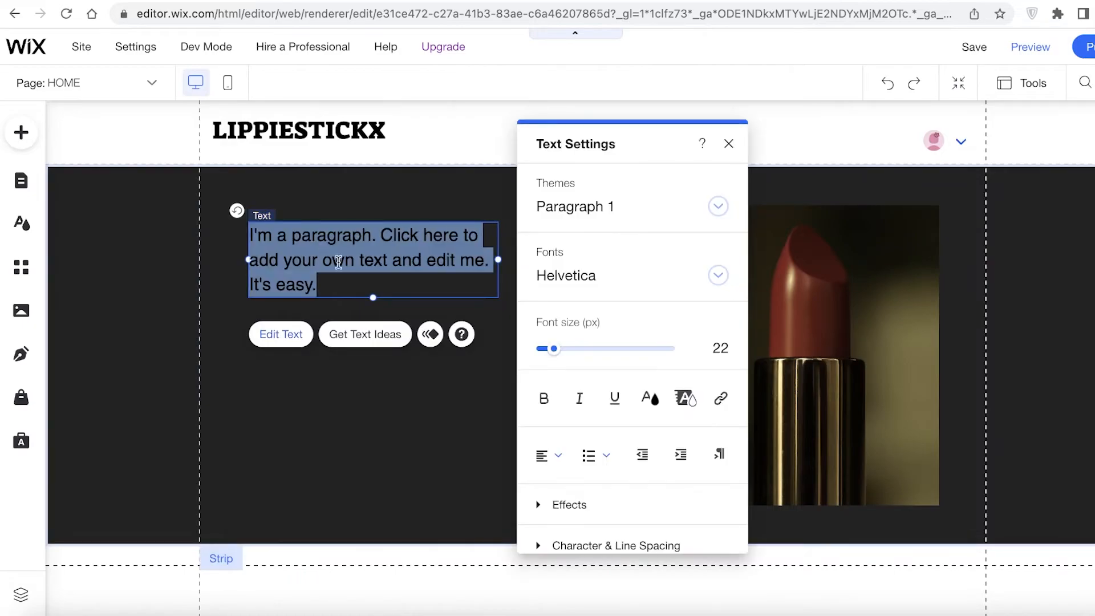
{"action": "left_click", "coordinate": [651, 399]}
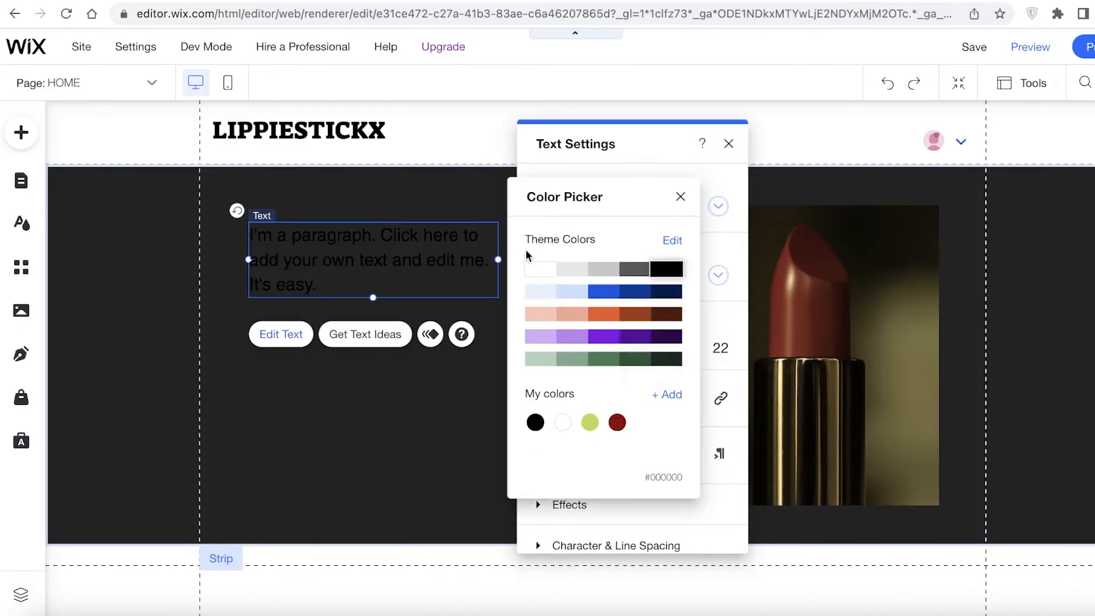
{"action": "left_click", "coordinate": [279, 415]}
Replace the placeholder paragraph with "This is the best lipstick formulation since the beginning of make, a true red classic".
{"action": "triple_click", "coordinate": [381, 263]}
{"action": "left_click", "coordinate": [381, 279]}
{"action": "triple_click", "coordinate": [381, 281]}
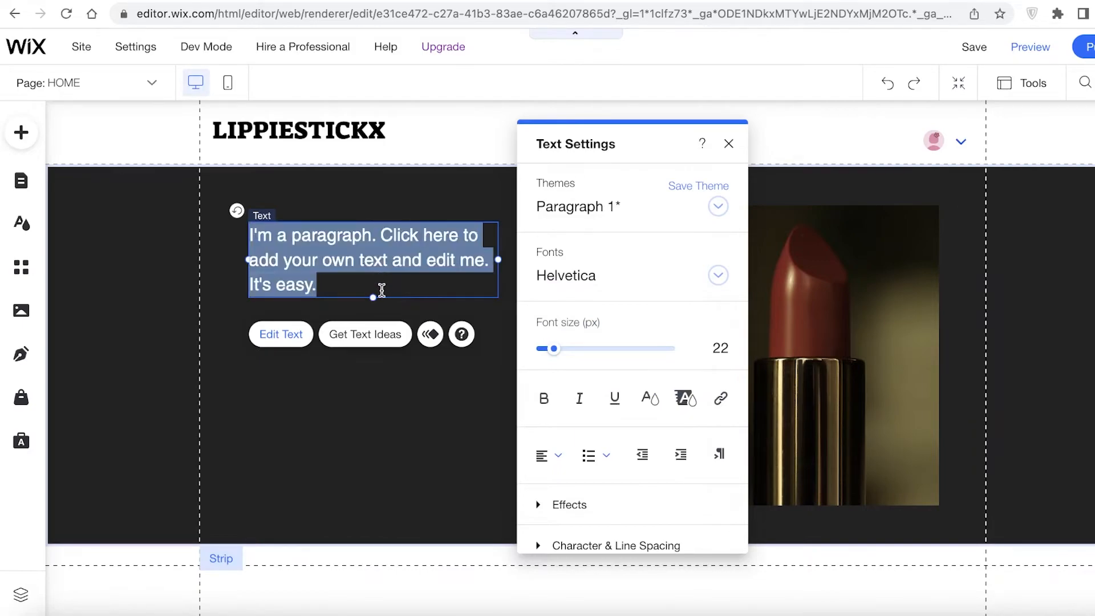
{"action": "key", "text": "BackSpace"}
{"action": "type", "text": "This is the best lipstick formulation since the beginning of make, a true red classic"}
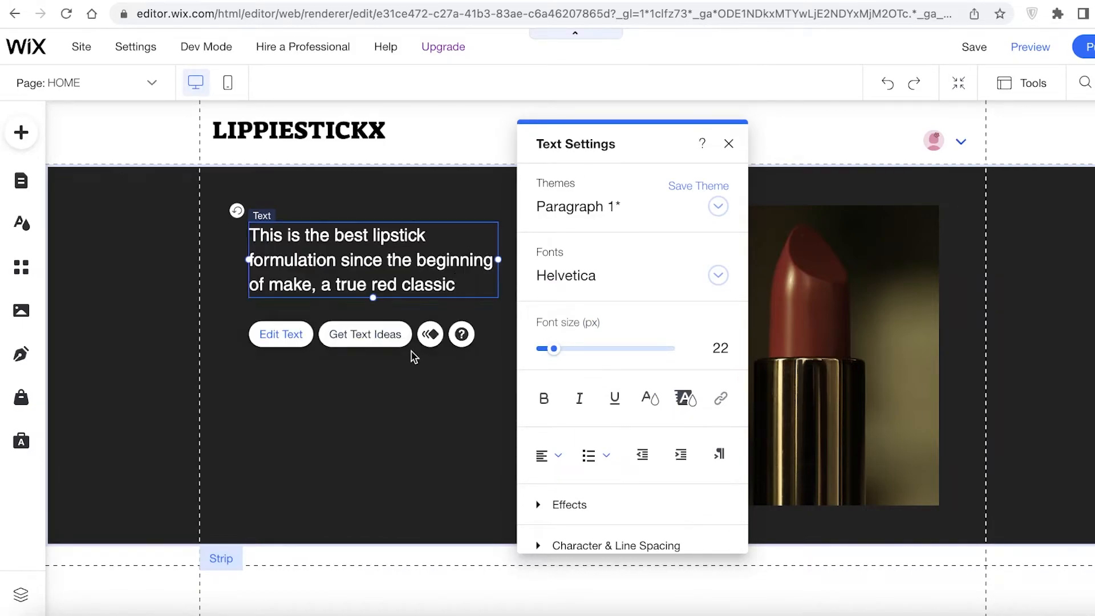
{"action": "left_click", "coordinate": [416, 403]}
Move the paragraph slightly up and left, and widen its box almost to the dashed line.
{"action": "left_click", "coordinate": [370, 267]}
{"action": "left_click_drag", "start_coordinate": [370, 266], "coordinate": [361, 249]}
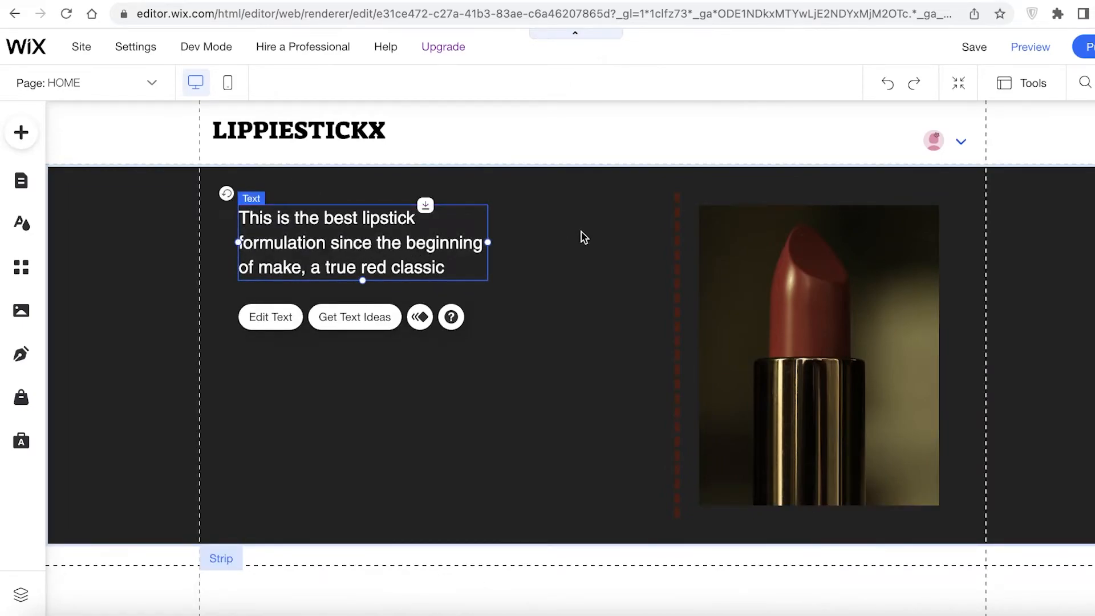
{"action": "left_click_drag", "start_coordinate": [489, 242], "coordinate": [663, 236]}
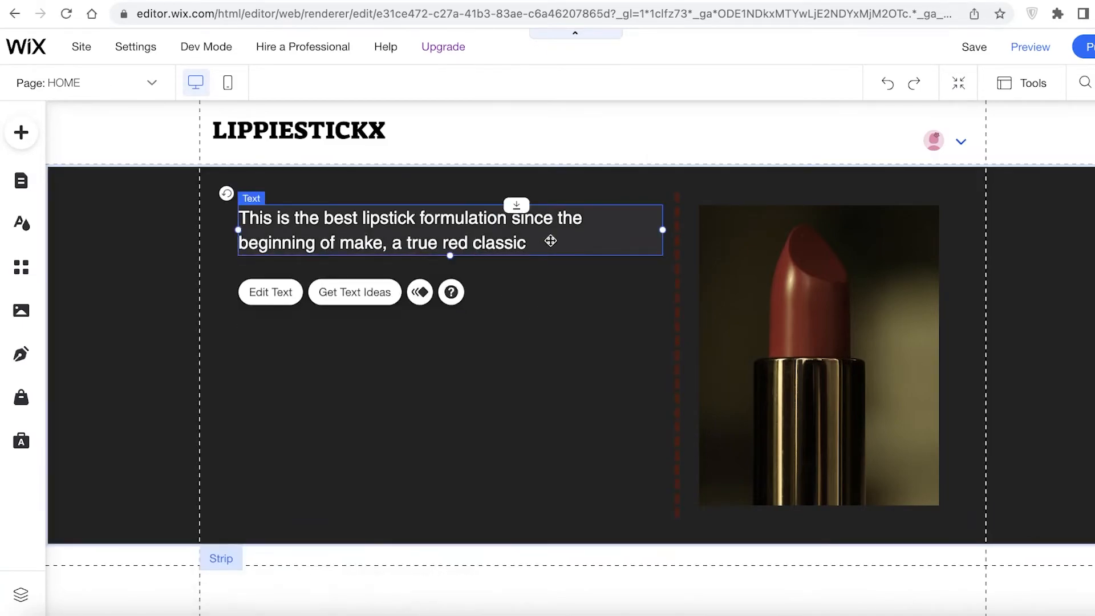
End the sentence with a period and add a second paragraph, "Get the Marilyn Look, for the best prices and quality".
{"action": "double_click", "coordinate": [532, 246]}
{"action": "left_click", "coordinate": [533, 246]}
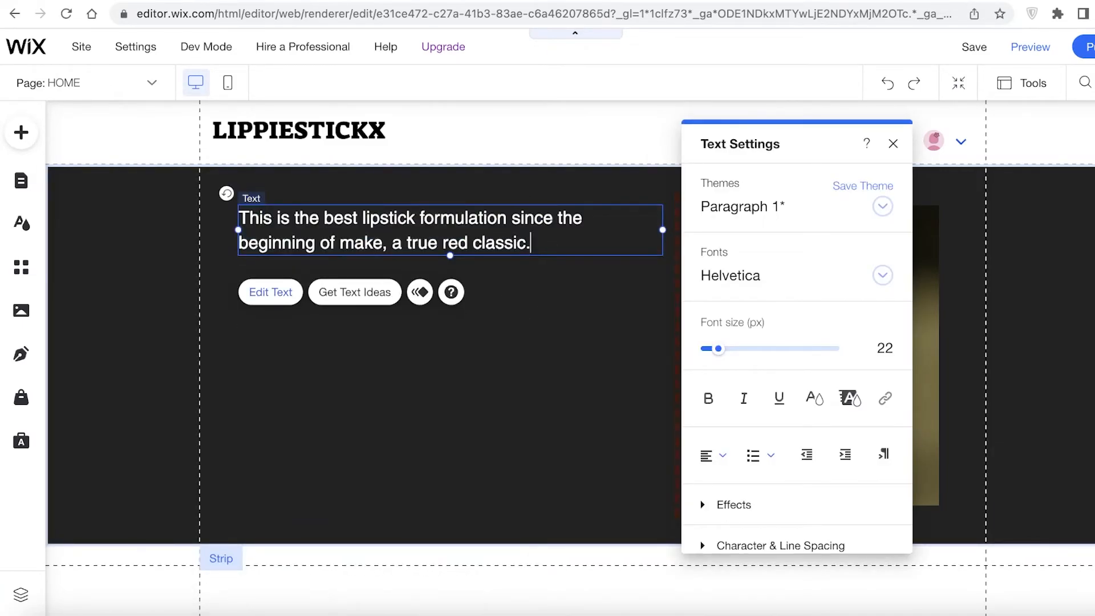
{"action": "type", "text": "Get the Marilyn Look, for the best prices and quality"}
{"action": "left_click", "coordinate": [628, 413]}
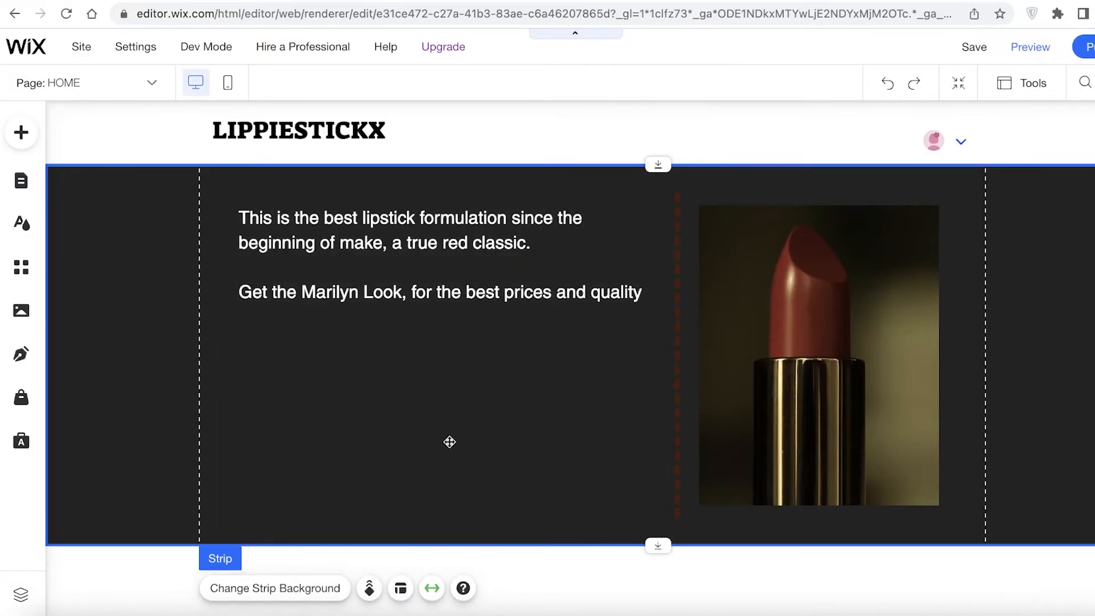
Add a black button centered beneath the strip's text and label it BUY NOW.
{"action": "scroll", "coordinate": [430, 369], "scroll_direction": "down", "scroll_amount": 2}
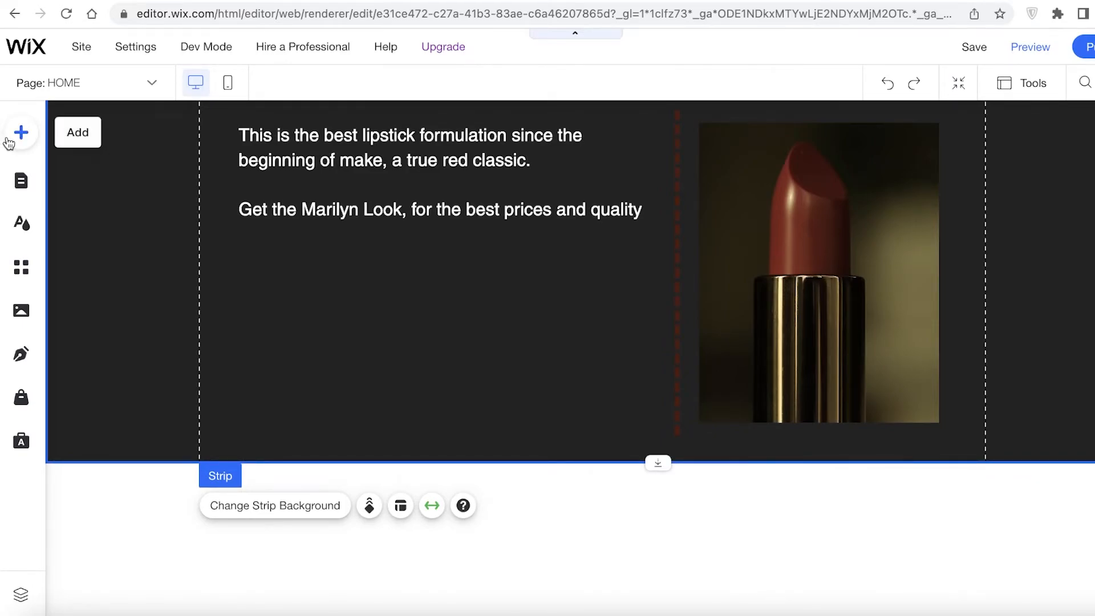
{"action": "left_click", "coordinate": [34, 128]}
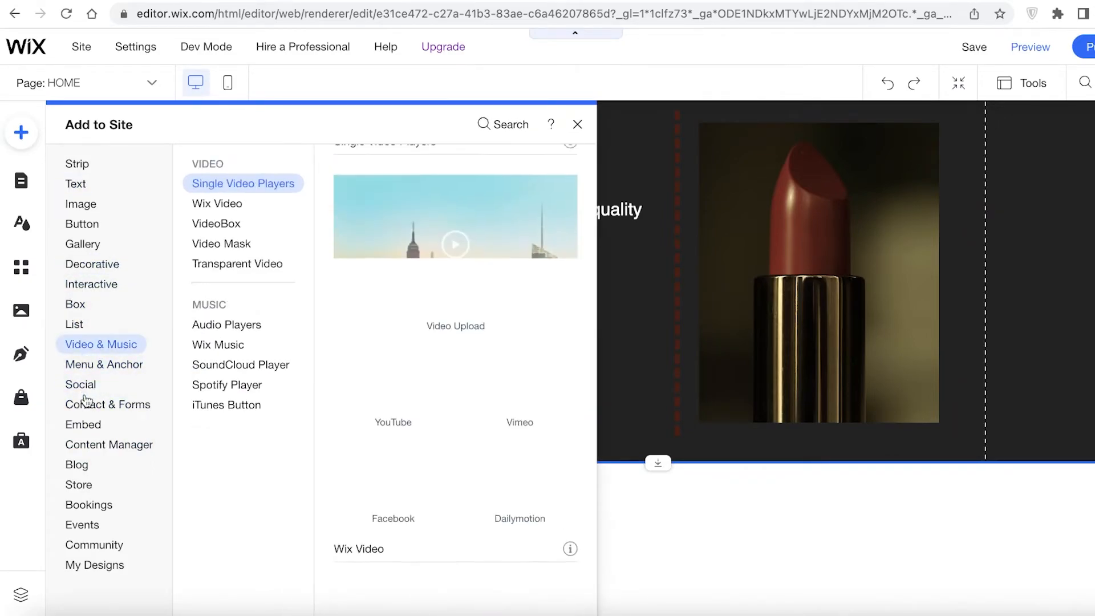
{"action": "mouse_move", "coordinate": [82, 224]}
{"action": "left_click", "coordinate": [488, 221]}
{"action": "left_click_drag", "start_coordinate": [586, 361], "coordinate": [446, 302]}
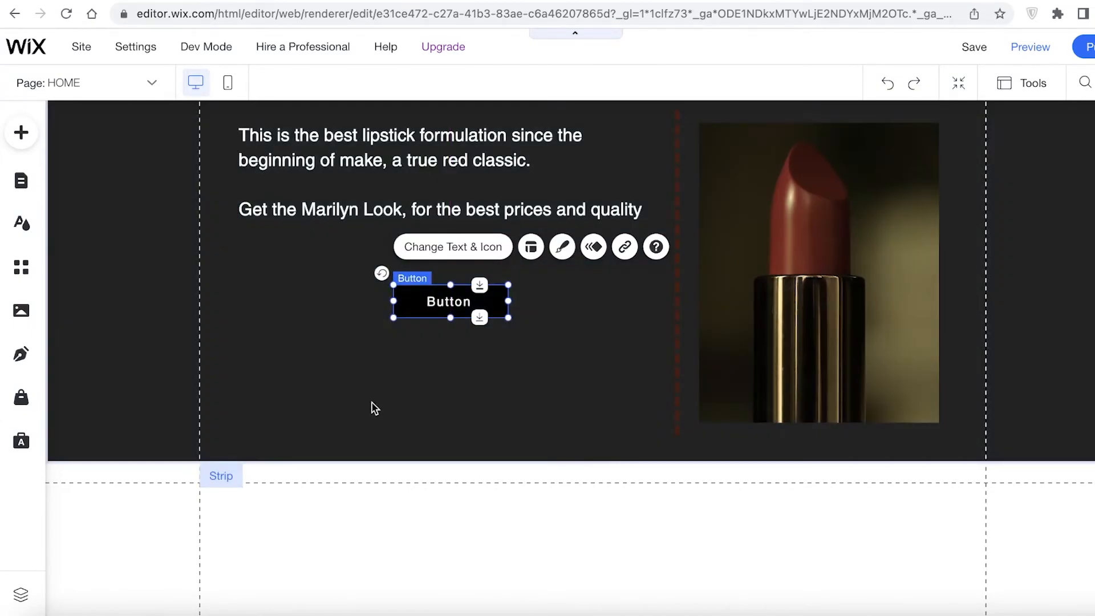
{"action": "left_click", "coordinate": [473, 249]}
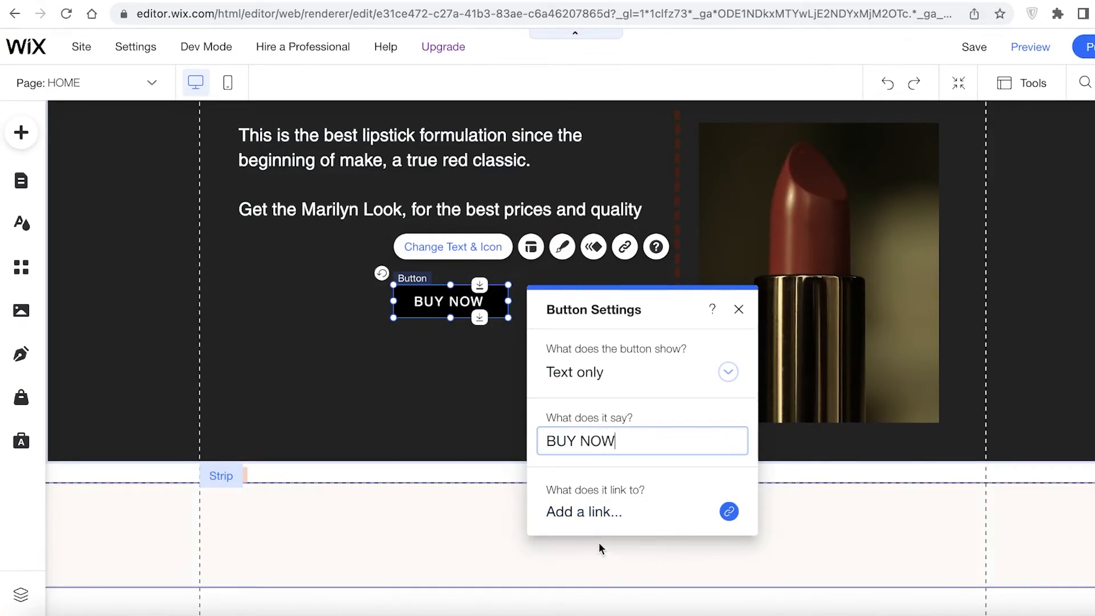
{"action": "left_click", "coordinate": [594, 512]}
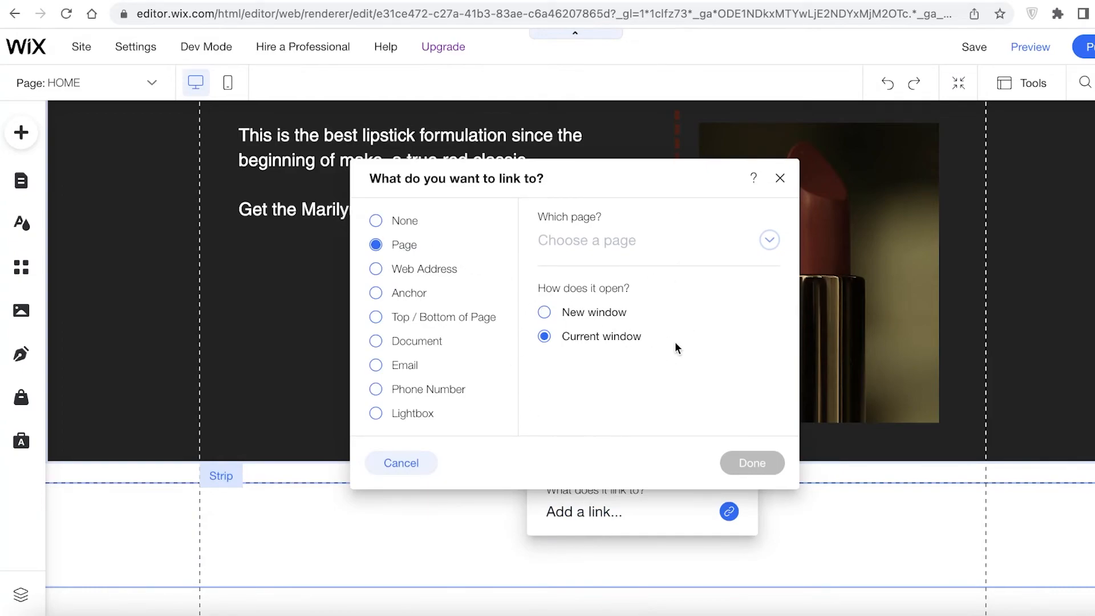
{"action": "left_click", "coordinate": [624, 245]}
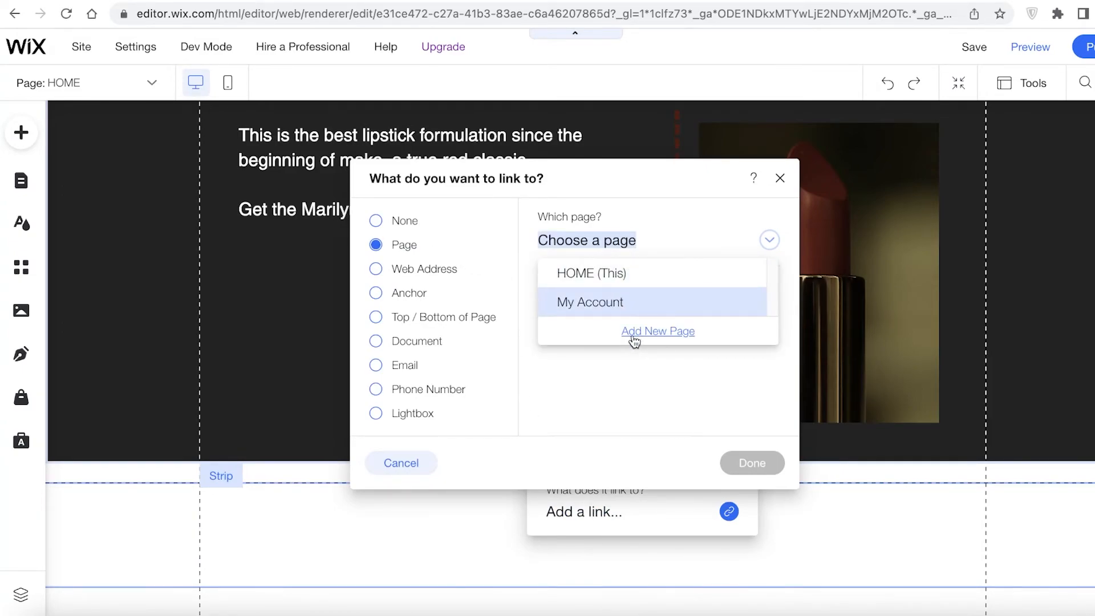
{"action": "left_click", "coordinate": [644, 402]}
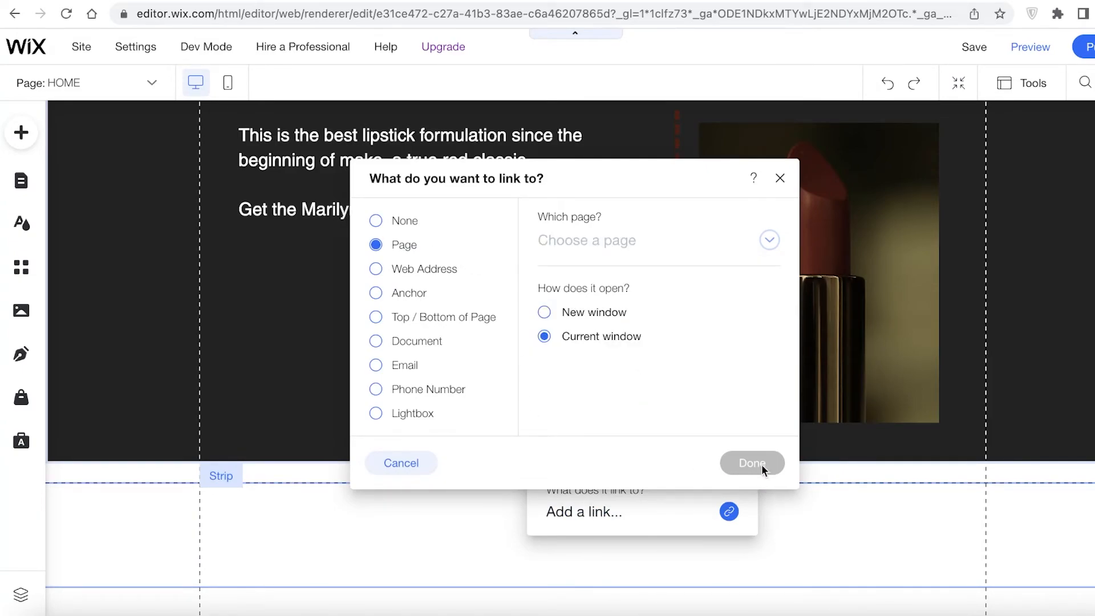
{"action": "left_click", "coordinate": [771, 187]}
{"action": "left_click", "coordinate": [359, 370]}
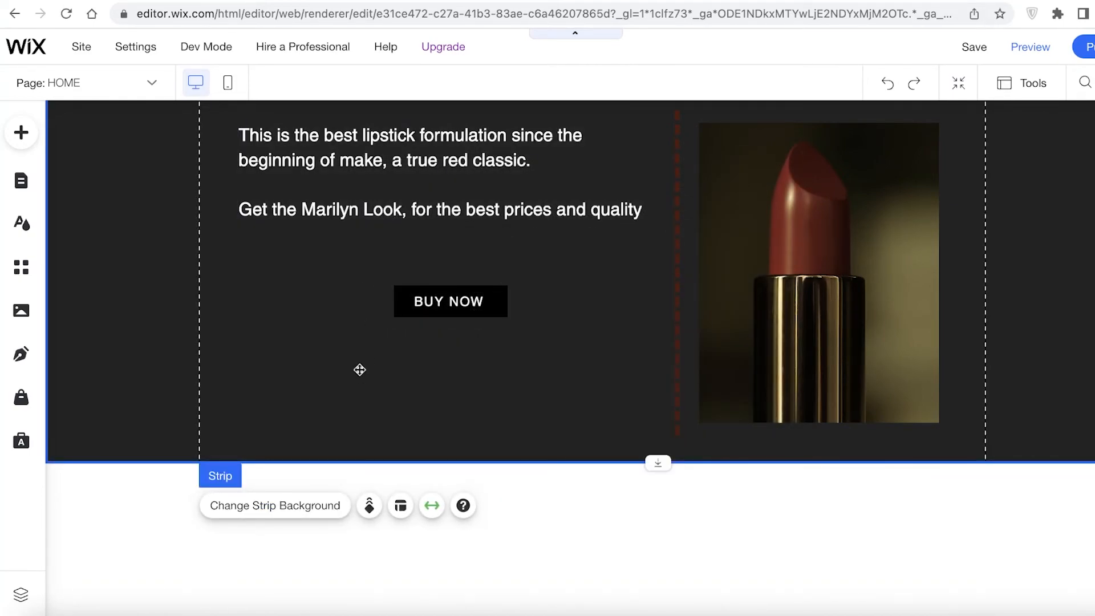
Browse the addable site elements, examining the interactive elements and the document, image, iTunes, PayPal and pay button designs.
{"action": "left_click", "coordinate": [23, 133]}
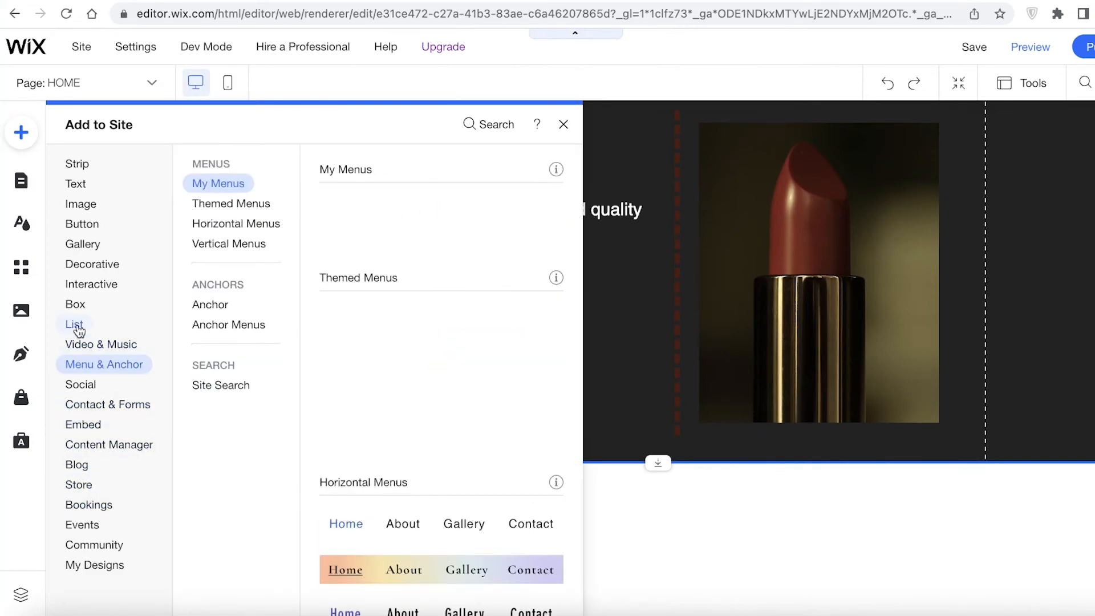
{"action": "mouse_move", "coordinate": [78, 331]}
{"action": "mouse_move", "coordinate": [73, 300]}
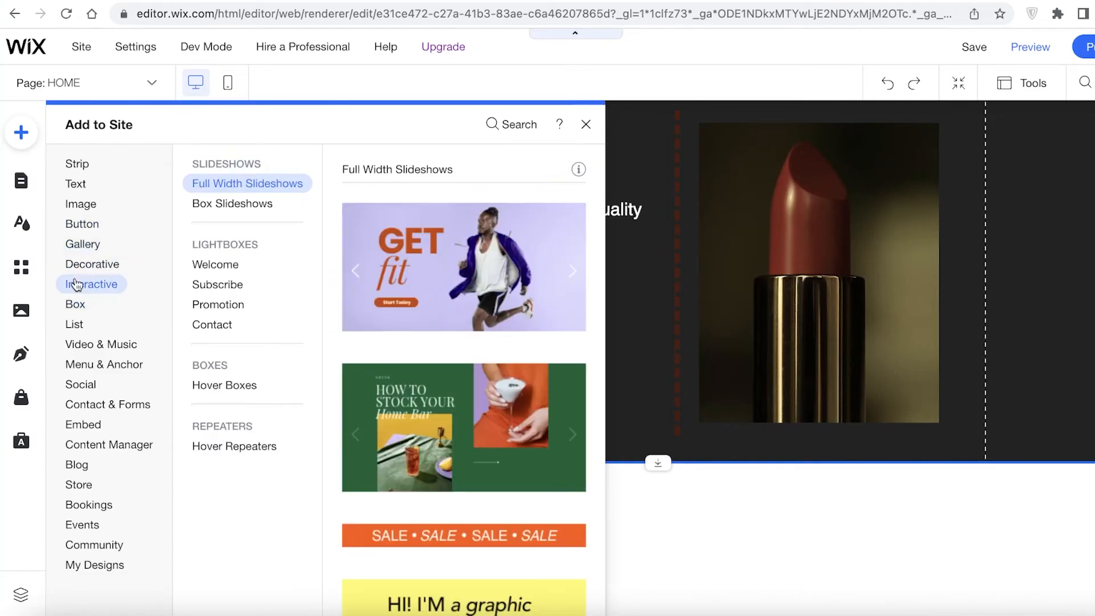
{"action": "mouse_move", "coordinate": [86, 245]}
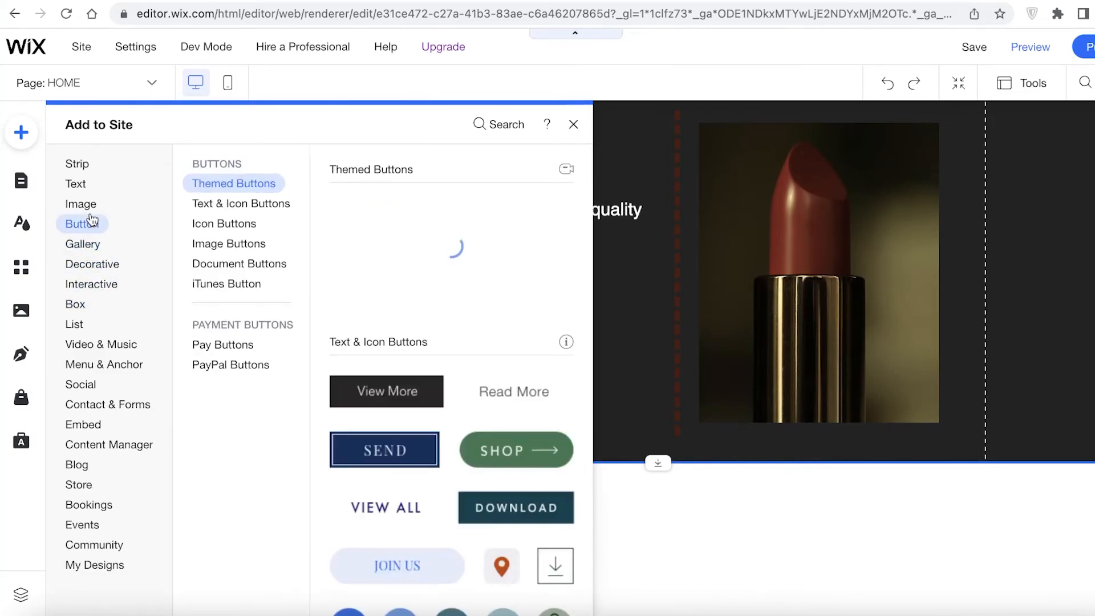
{"action": "mouse_move", "coordinate": [81, 187]}
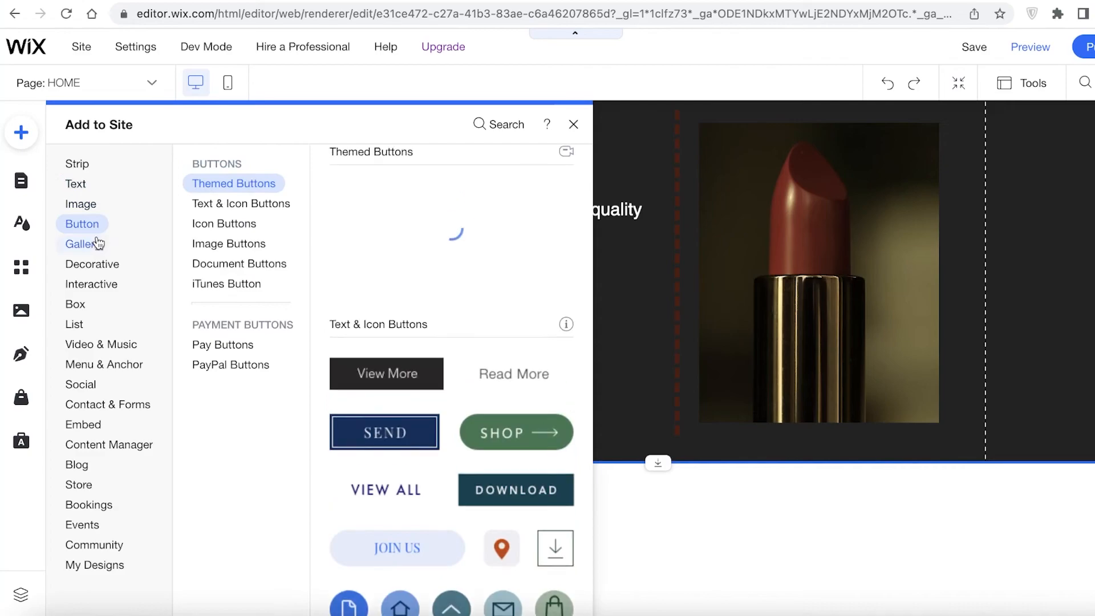
{"action": "left_click", "coordinate": [231, 284]}
{"action": "left_click", "coordinate": [228, 264]}
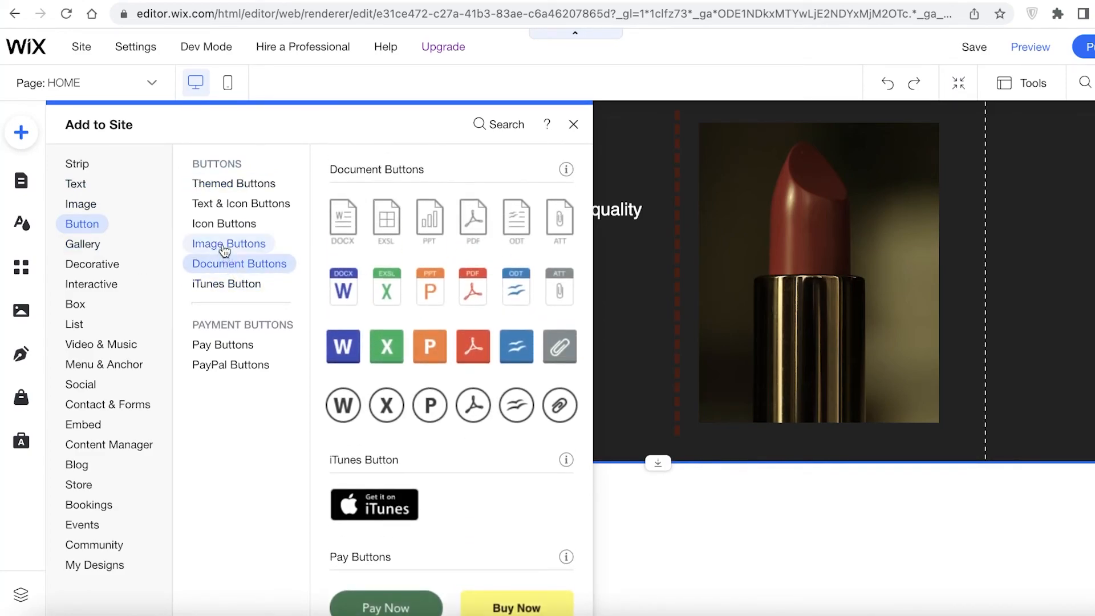
{"action": "left_click", "coordinate": [228, 244]}
{"action": "left_click", "coordinate": [227, 284]}
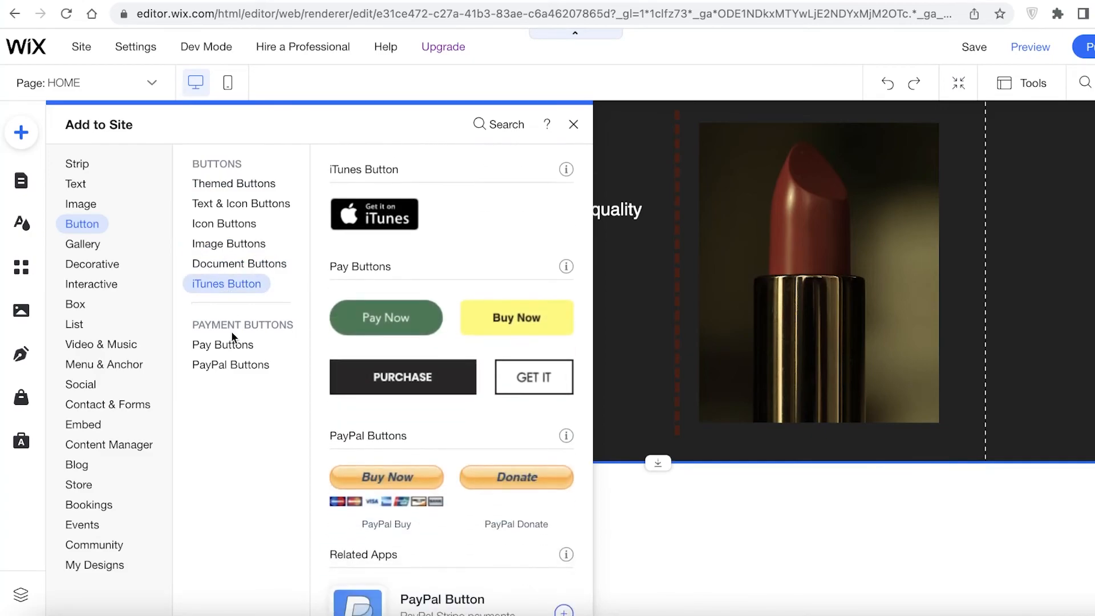
{"action": "left_click", "coordinate": [231, 368]}
{"action": "left_click", "coordinate": [224, 345]}
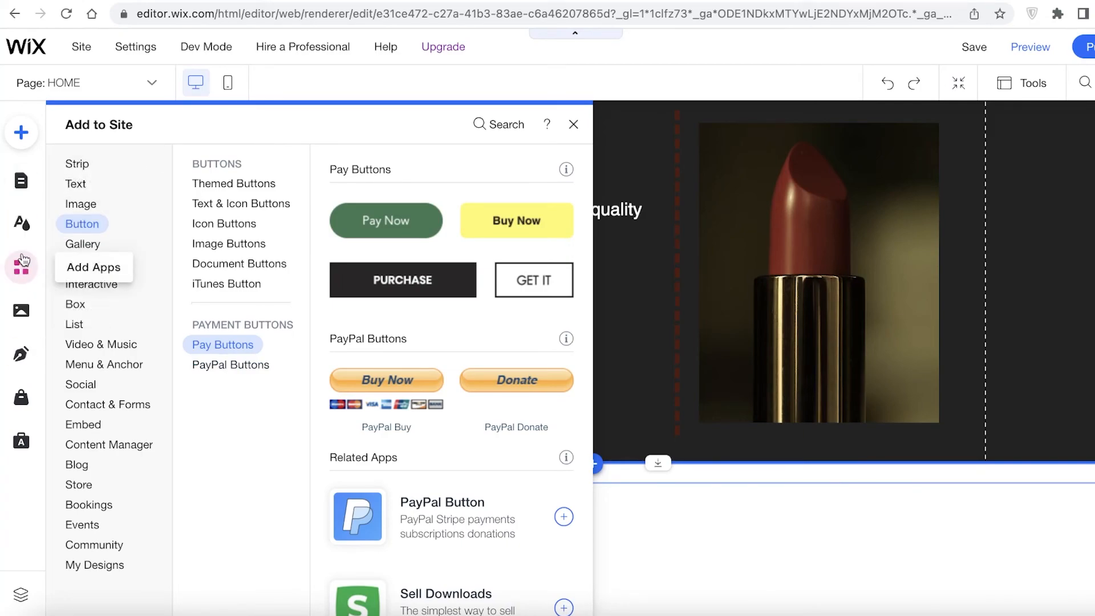
Search the Wix App Market for "SOCIAL MEDIA", look through the matching apps and close the market.
{"action": "left_click", "coordinate": [26, 276]}
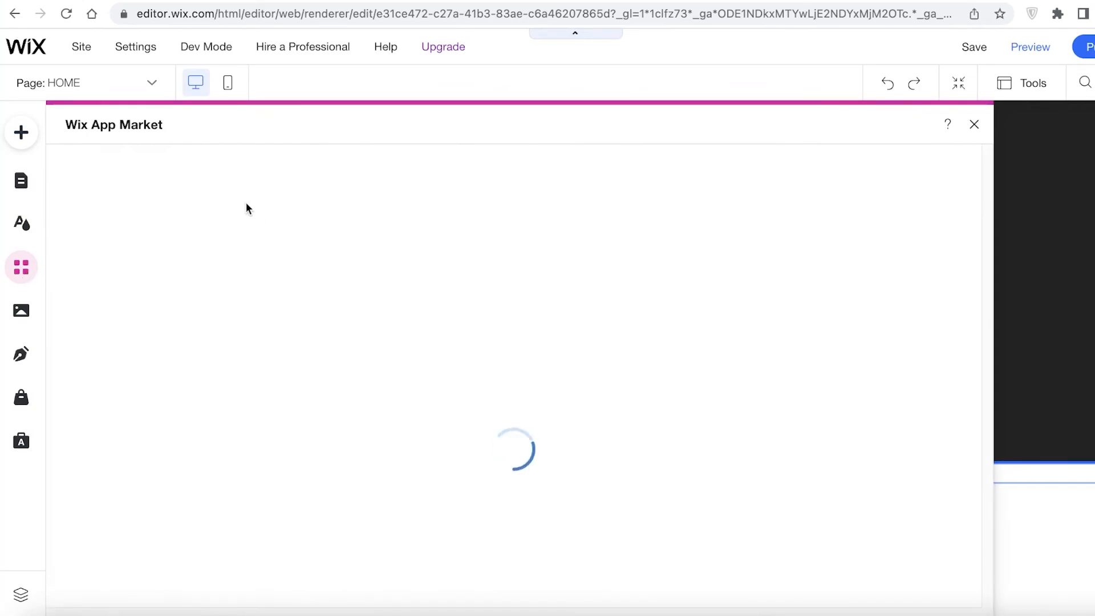
{"action": "left_click", "coordinate": [179, 171]}
{"action": "type", "text": "SOCIAL MEDIA"}
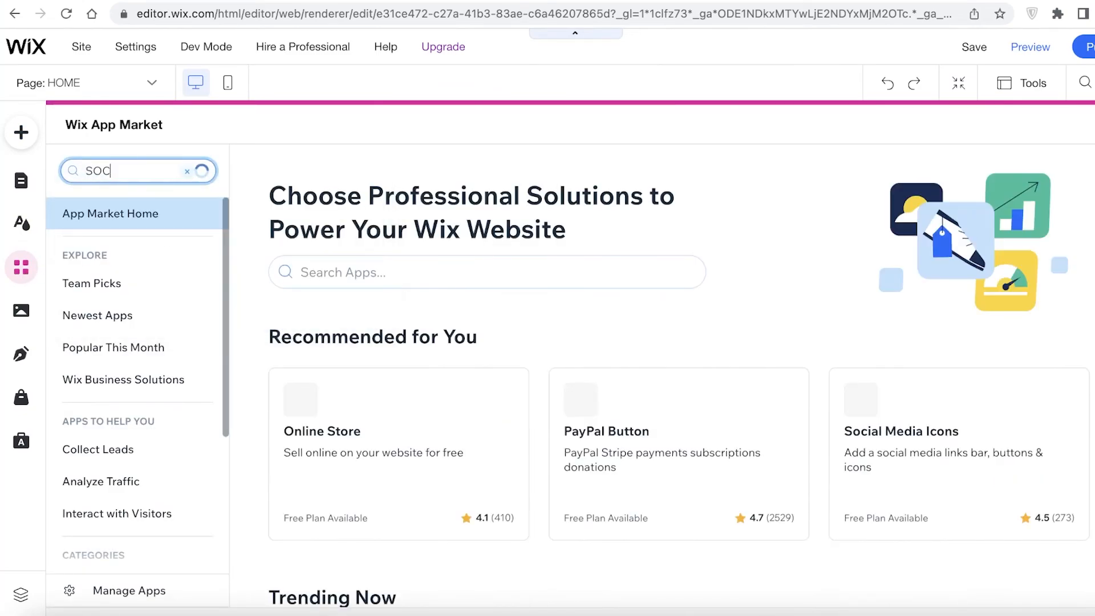
{"action": "key", "text": "Return"}
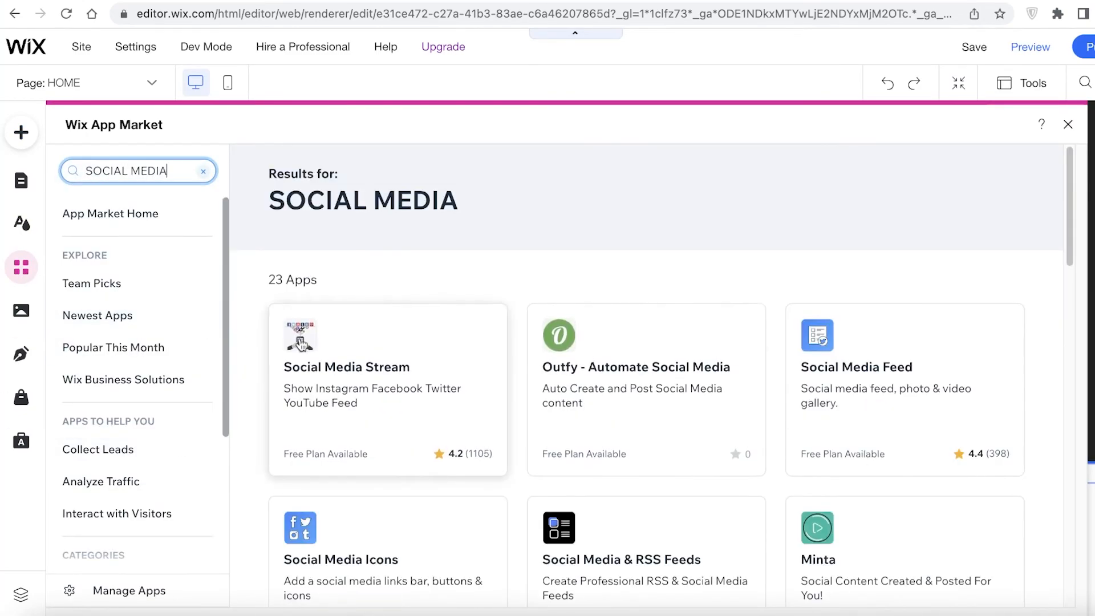
{"action": "scroll", "coordinate": [388, 283], "scroll_direction": "down", "scroll_amount": 3}
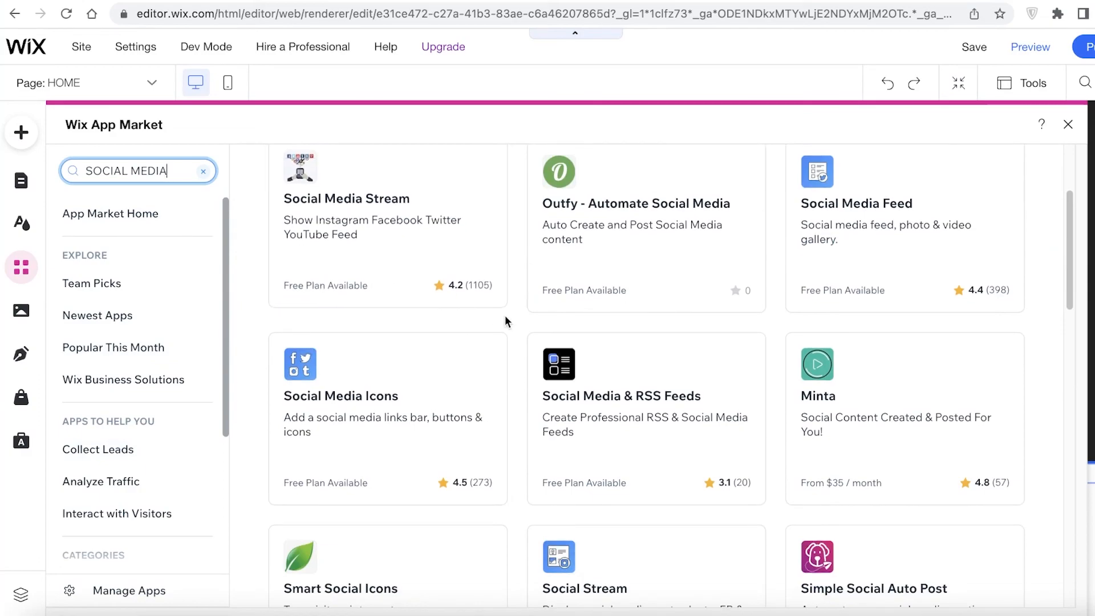
{"action": "scroll", "coordinate": [521, 346], "scroll_direction": "down", "scroll_amount": 3}
{"action": "scroll", "coordinate": [520, 346], "scroll_direction": "up", "scroll_amount": 6}
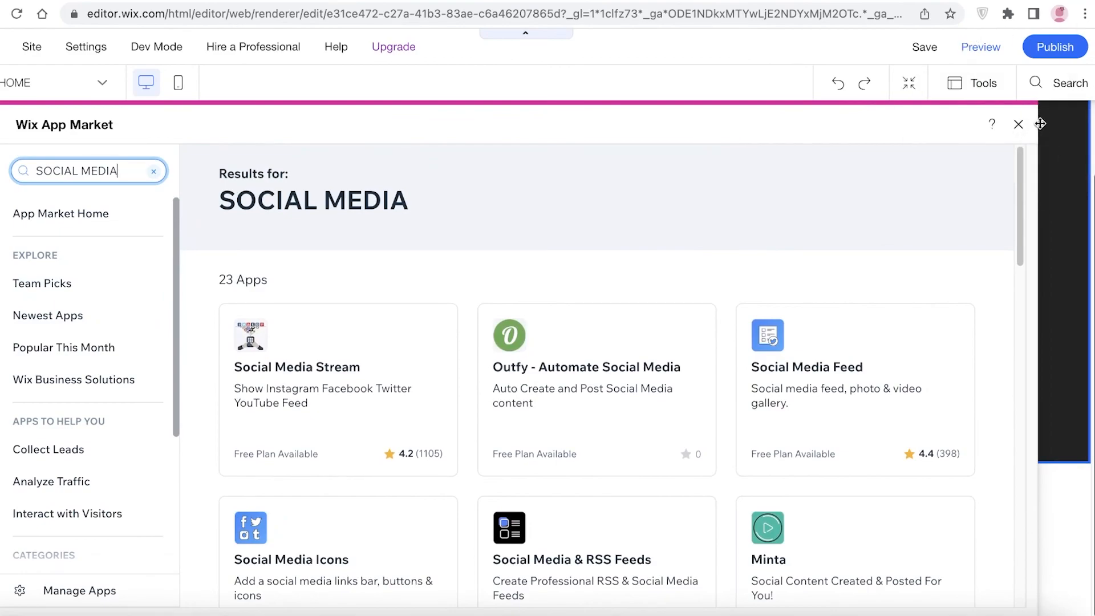
{"action": "left_click", "coordinate": [1018, 124]}
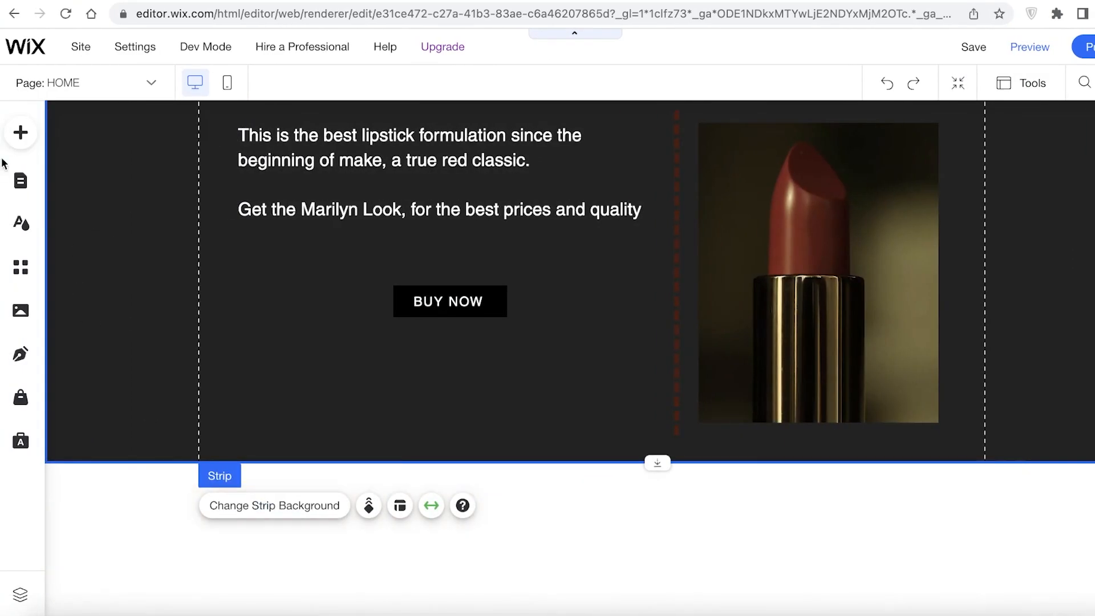
{"action": "left_click", "coordinate": [20, 133]}
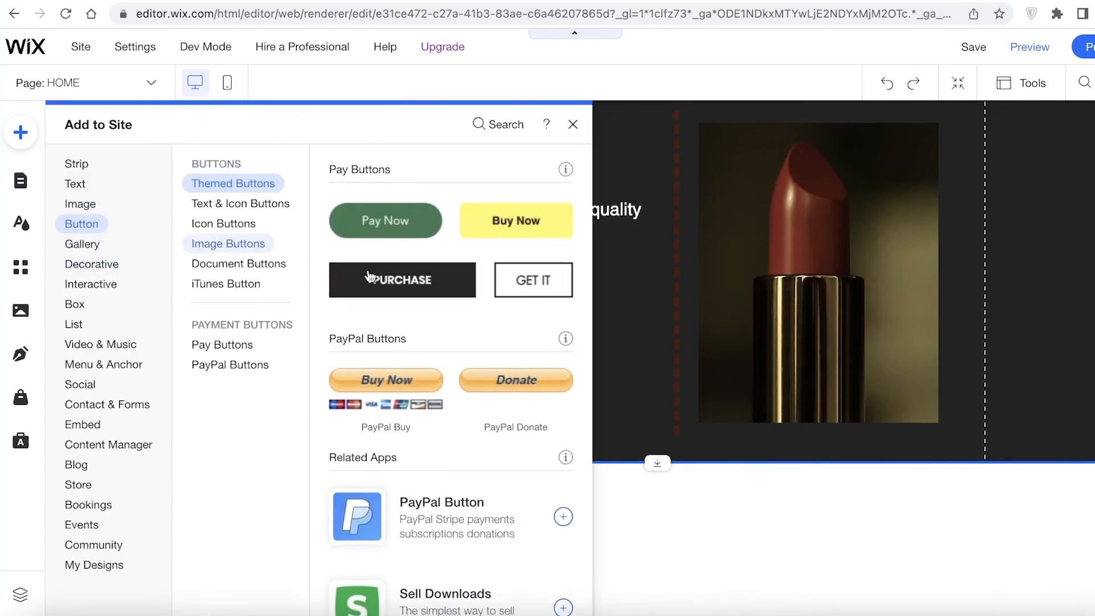
{"action": "left_click", "coordinate": [848, 611]}
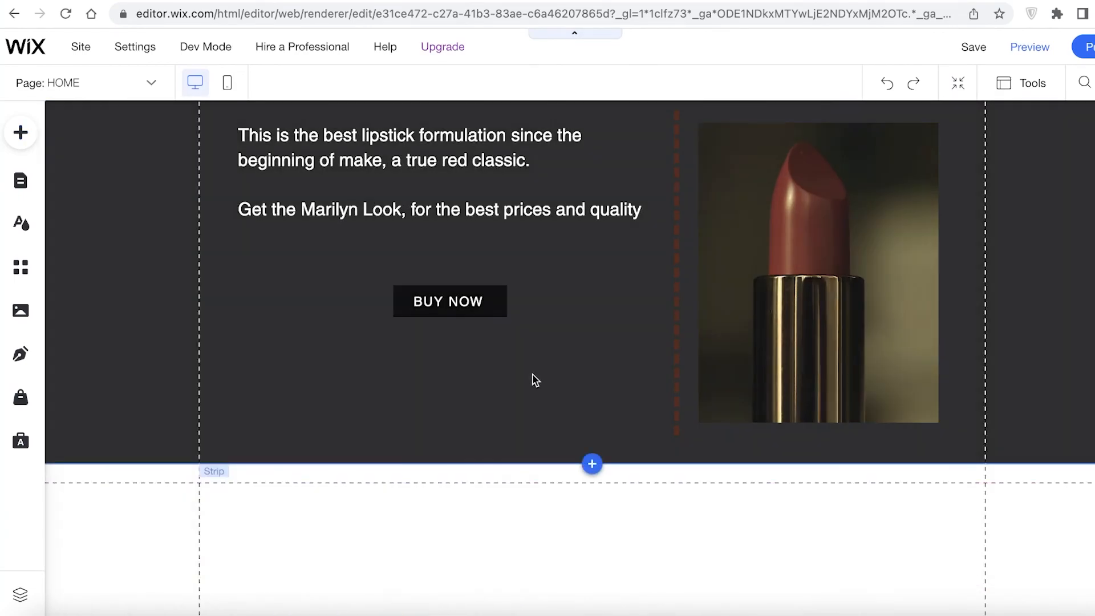
{"action": "scroll", "coordinate": [286, 257], "scroll_direction": "up", "scroll_amount": 3}
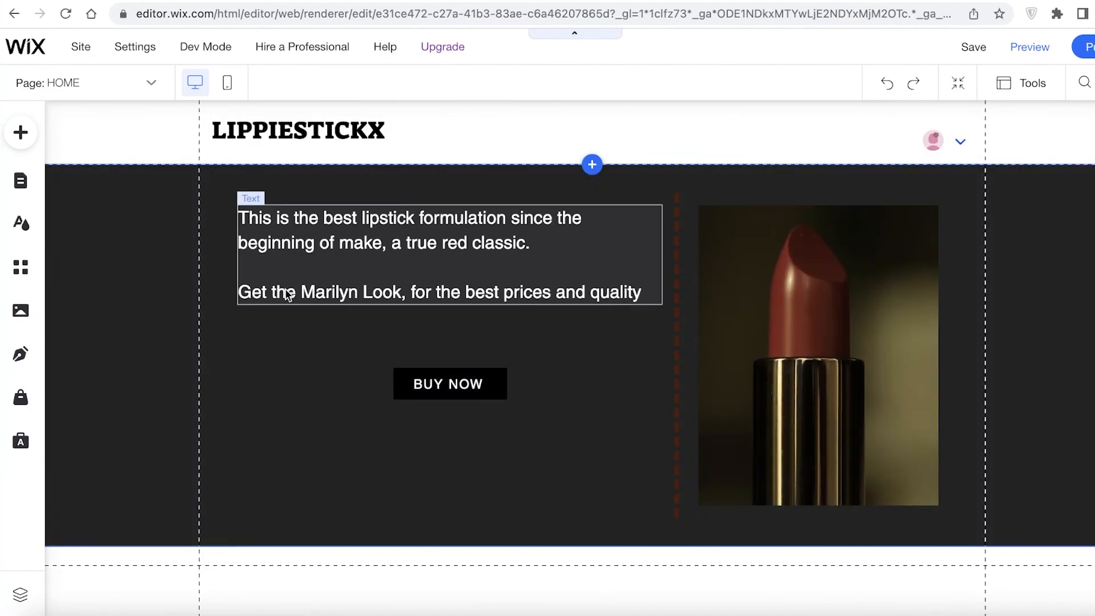